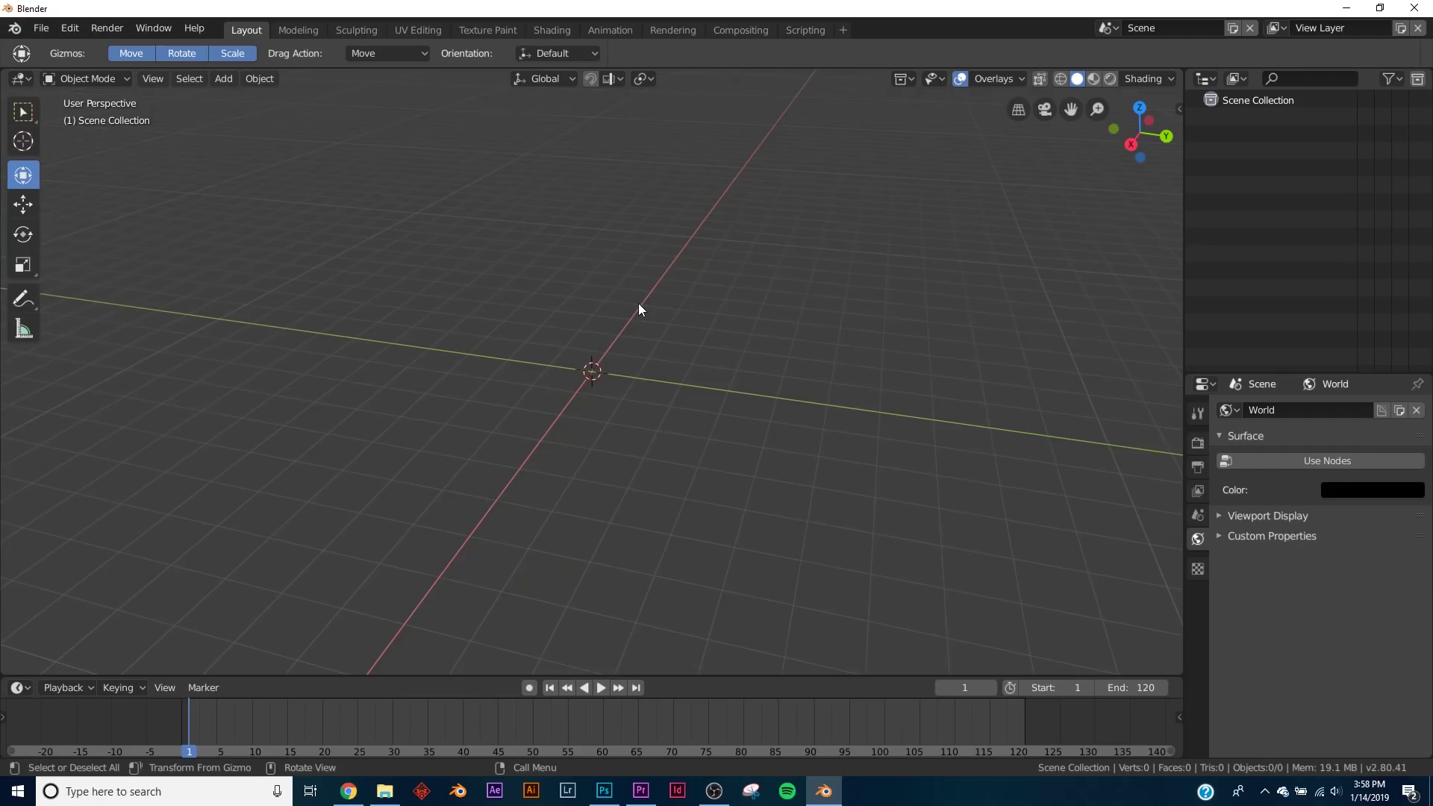
Open the add-on preferences and disable the Add Mesh: BoltFactory add-on
click(70, 28)
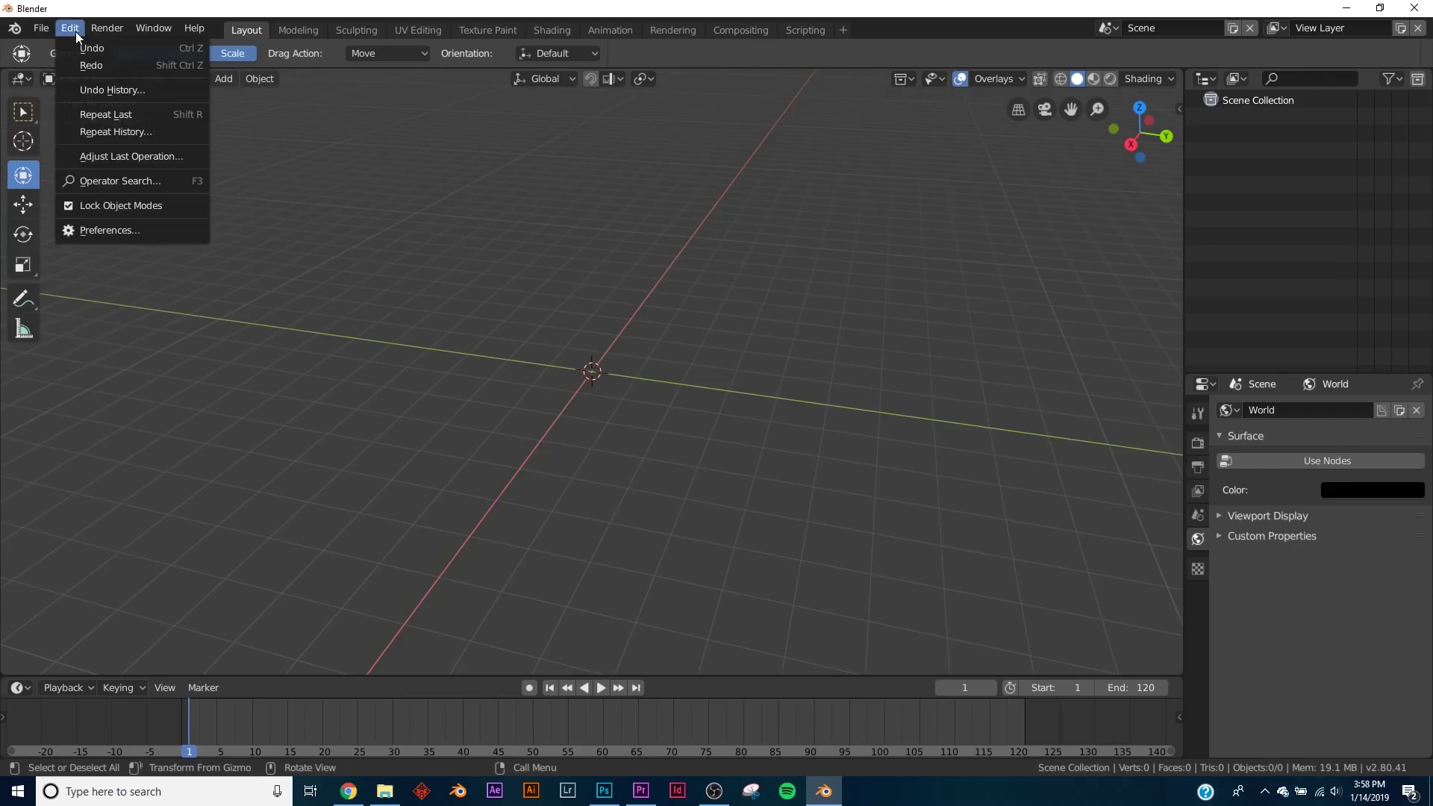
click(67, 28)
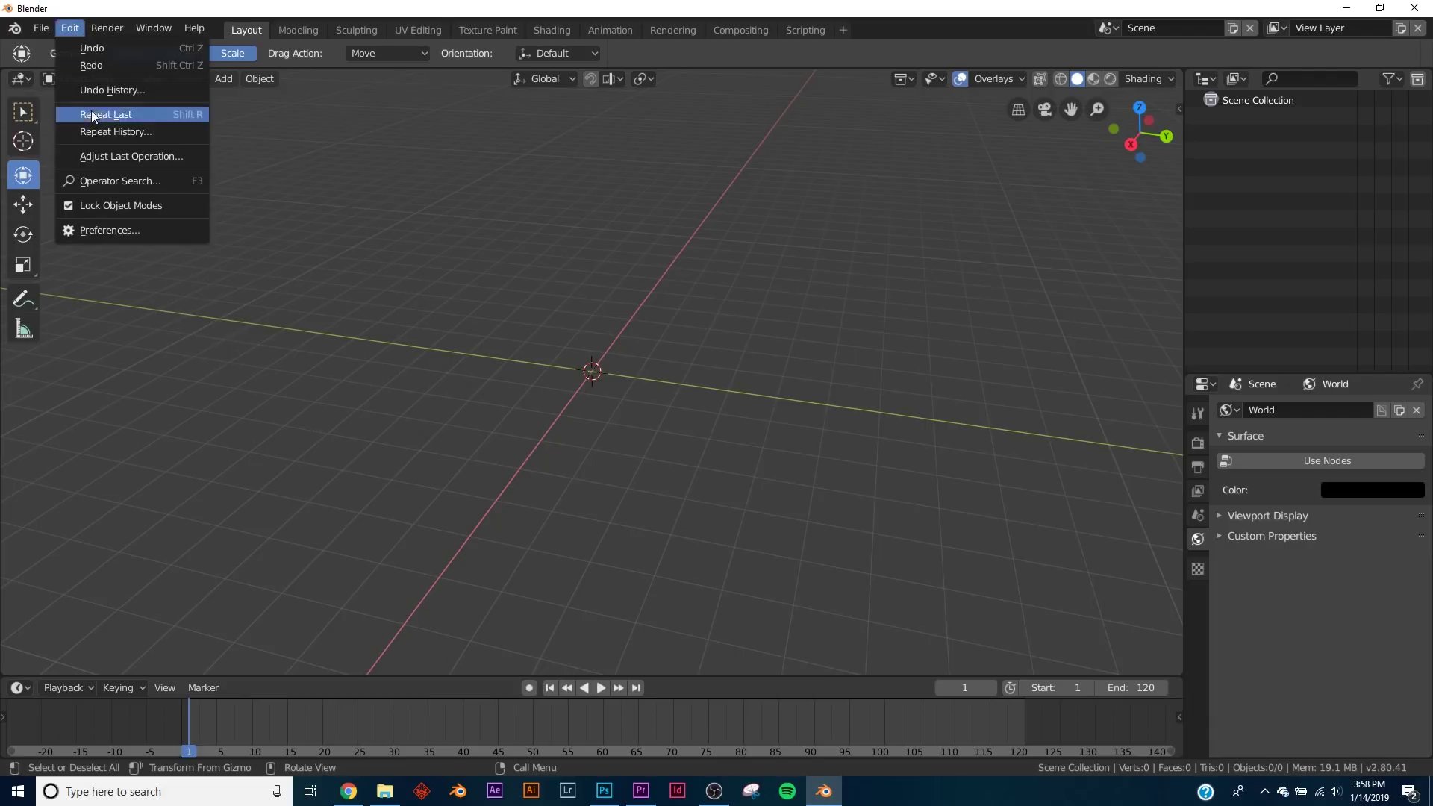
click(96, 236)
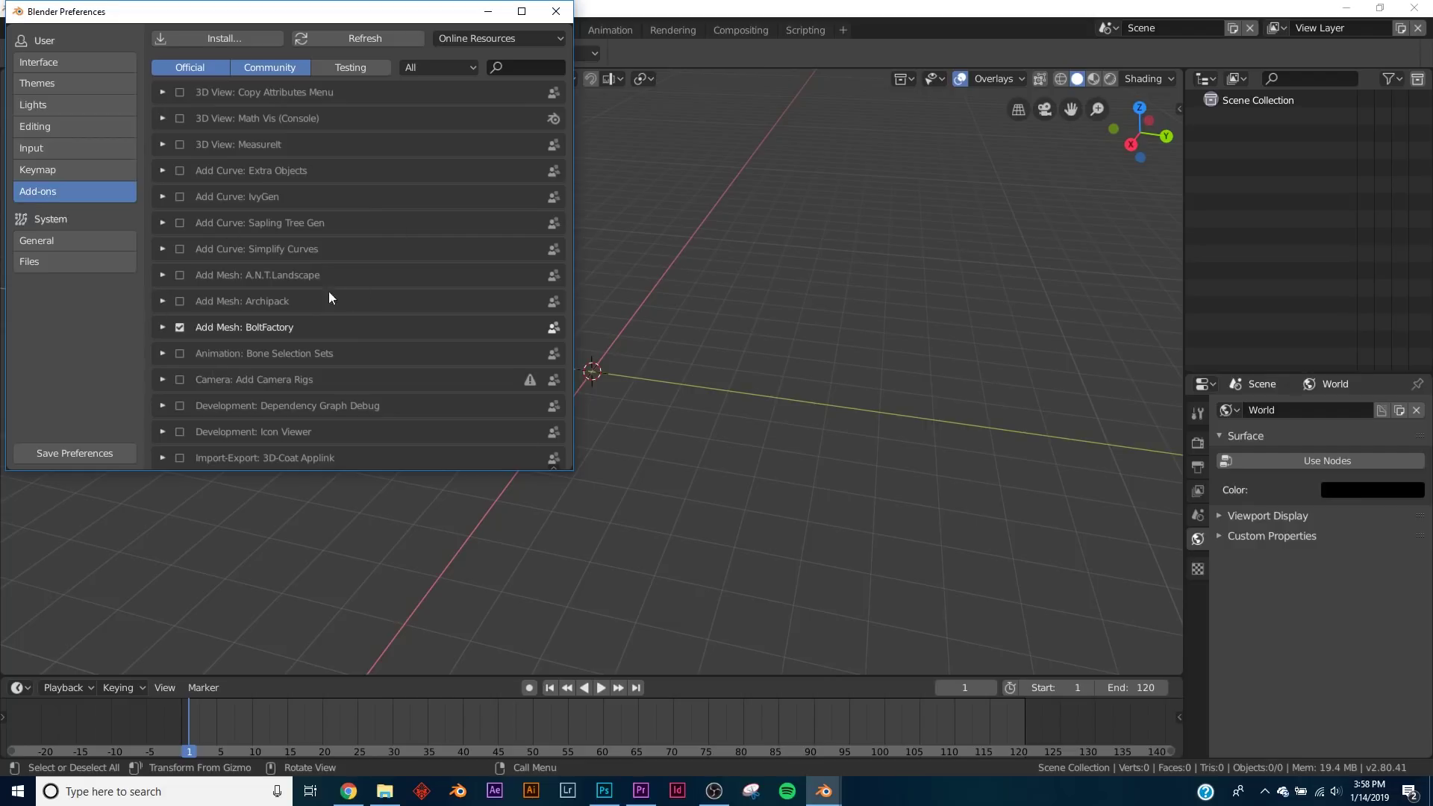
click(179, 328)
Enable the Add Curve: Extra Objects add-on, save the preferences and close them
click(179, 171)
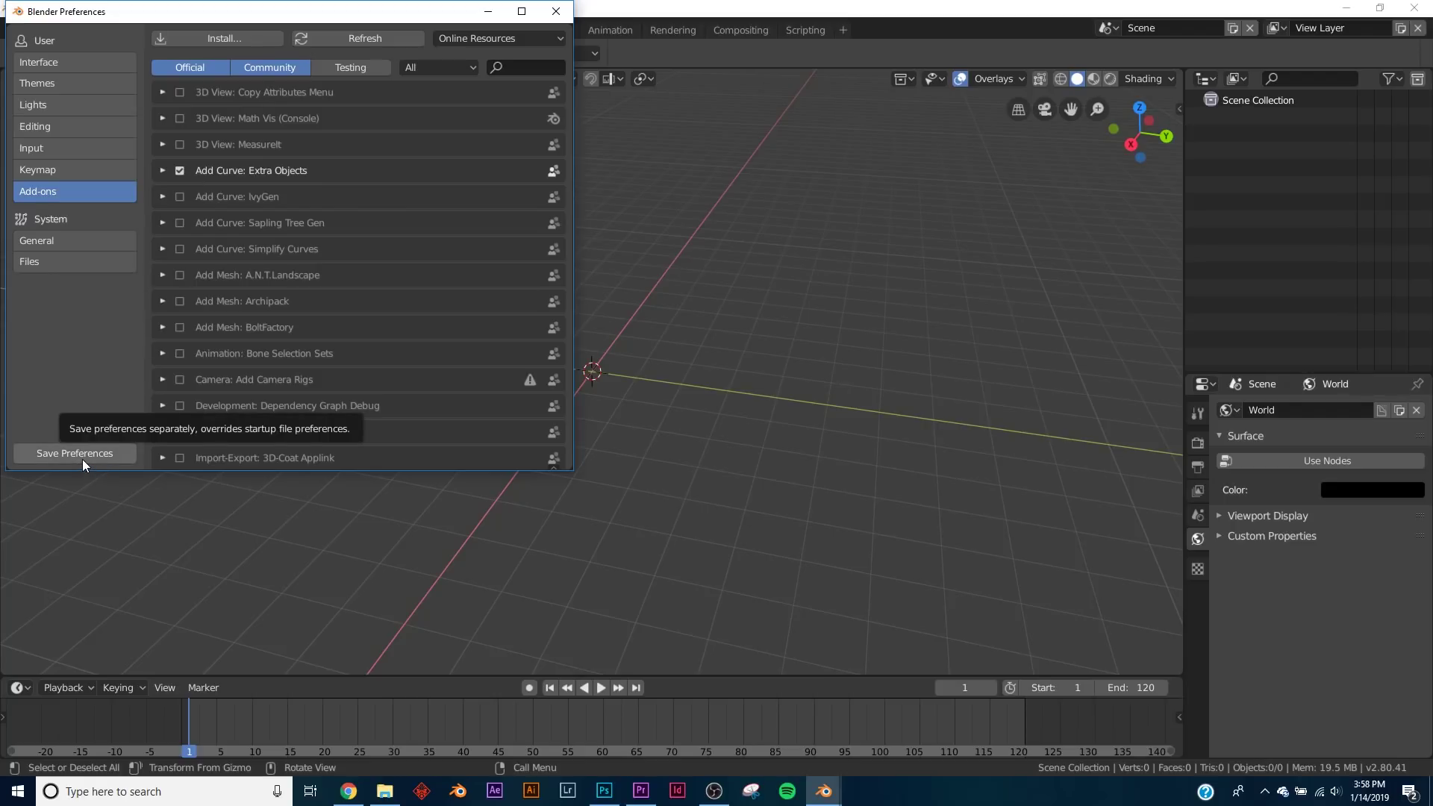
click(179, 170)
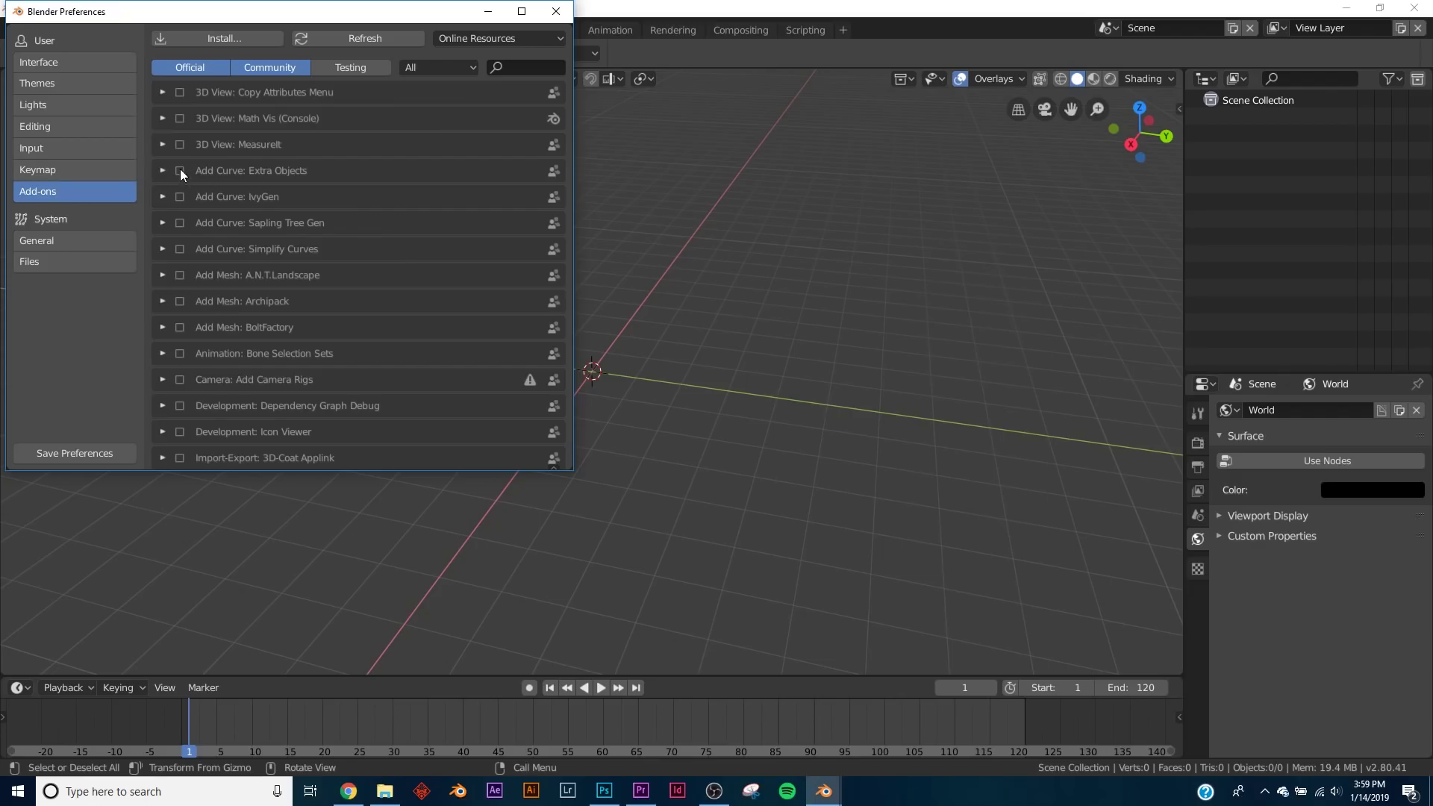
click(180, 171)
click(69, 458)
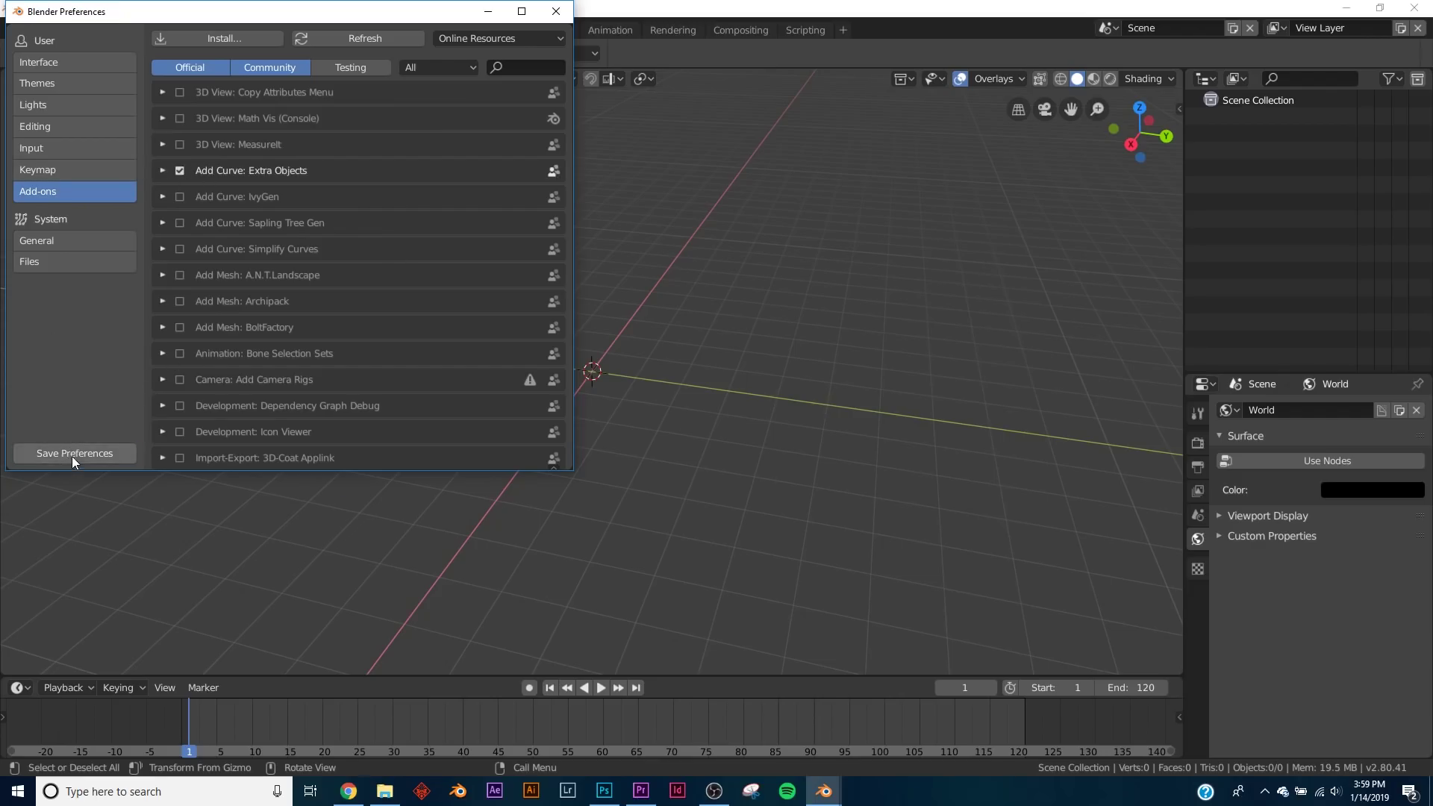
click(562, 14)
click(564, 15)
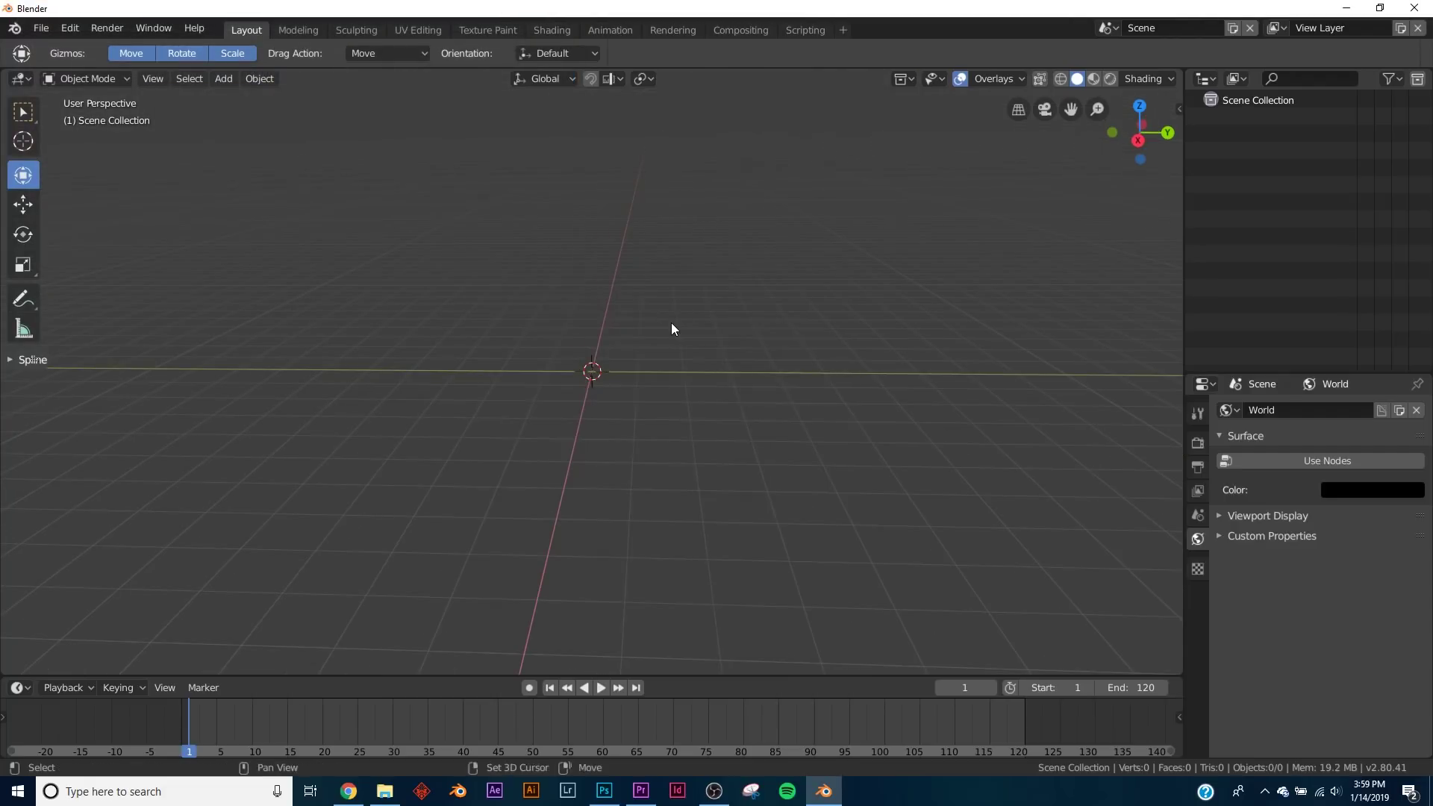
Add a Torus Knot Plus curve to the empty scene
key(shift+a)
mouse_move(629, 343)
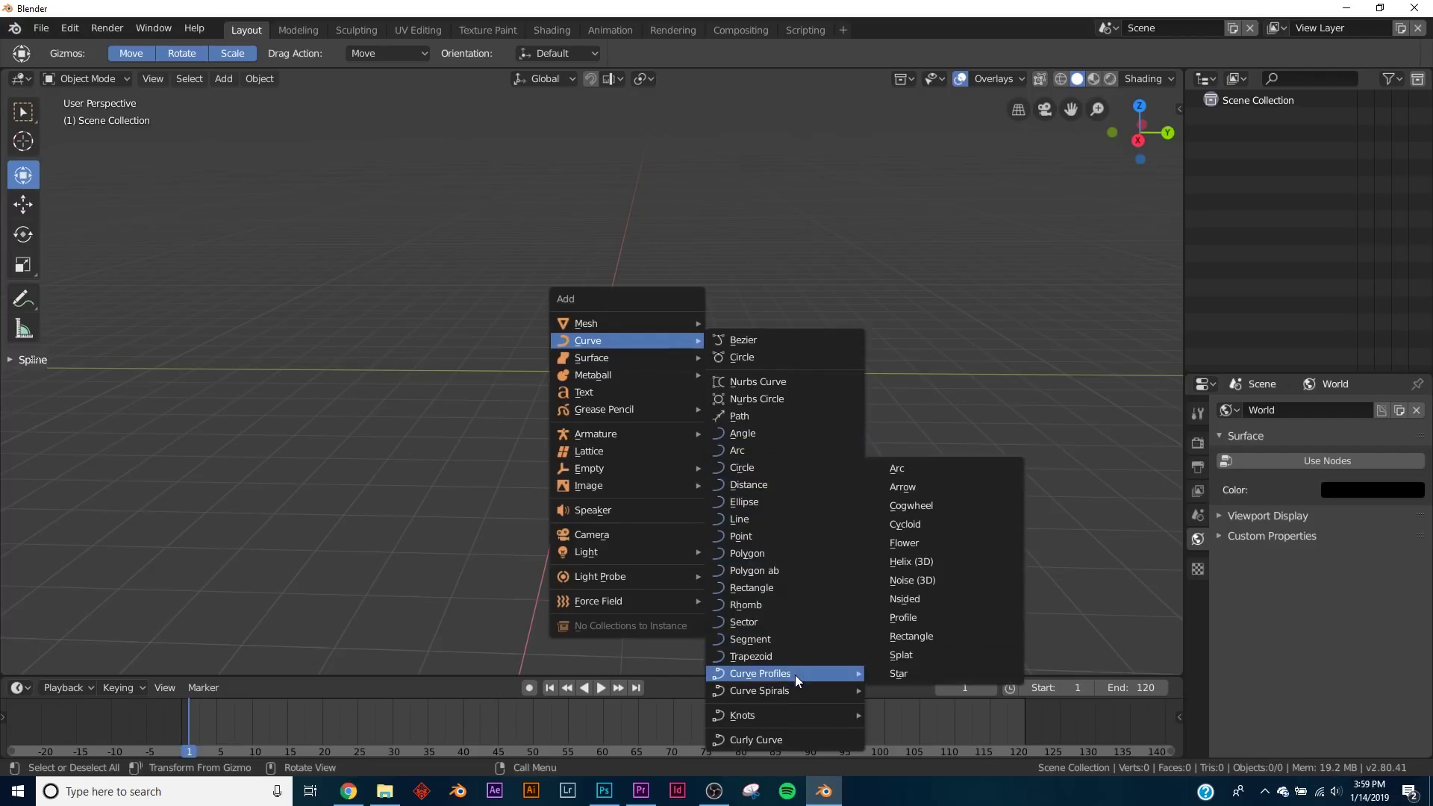
mouse_move(777, 714)
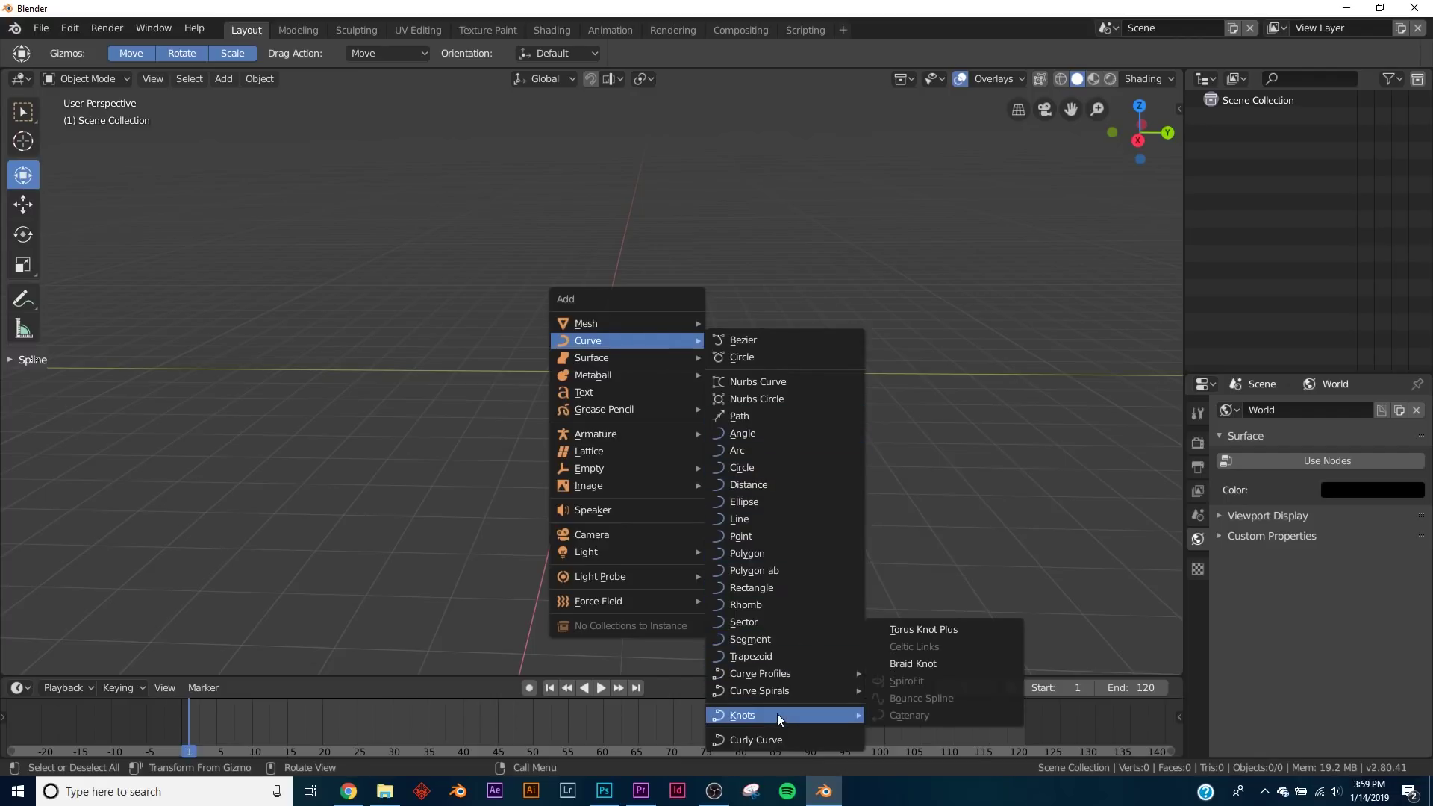
click(924, 631)
mouse_move(811, 433)
middle_down()
mouse_move(827, 468)
mouse_move(737, 430)
mouse_move(787, 403)
mouse_move(821, 452)
middle_up()
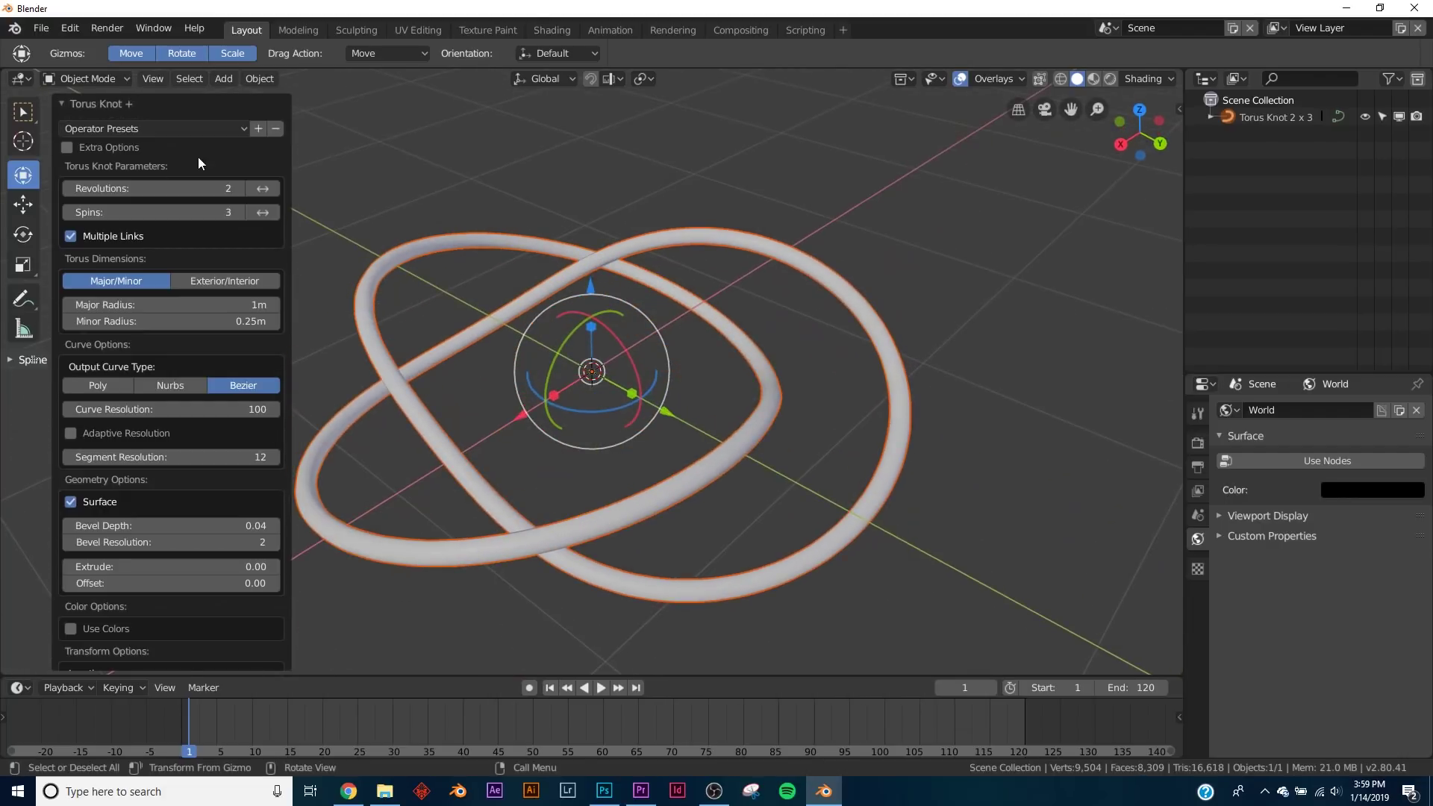
Try three torus knot presets: 13 revolutions by 8 spins, 7 by 6, and a 7 by 6 variant with extra options
click(151, 130)
click(150, 174)
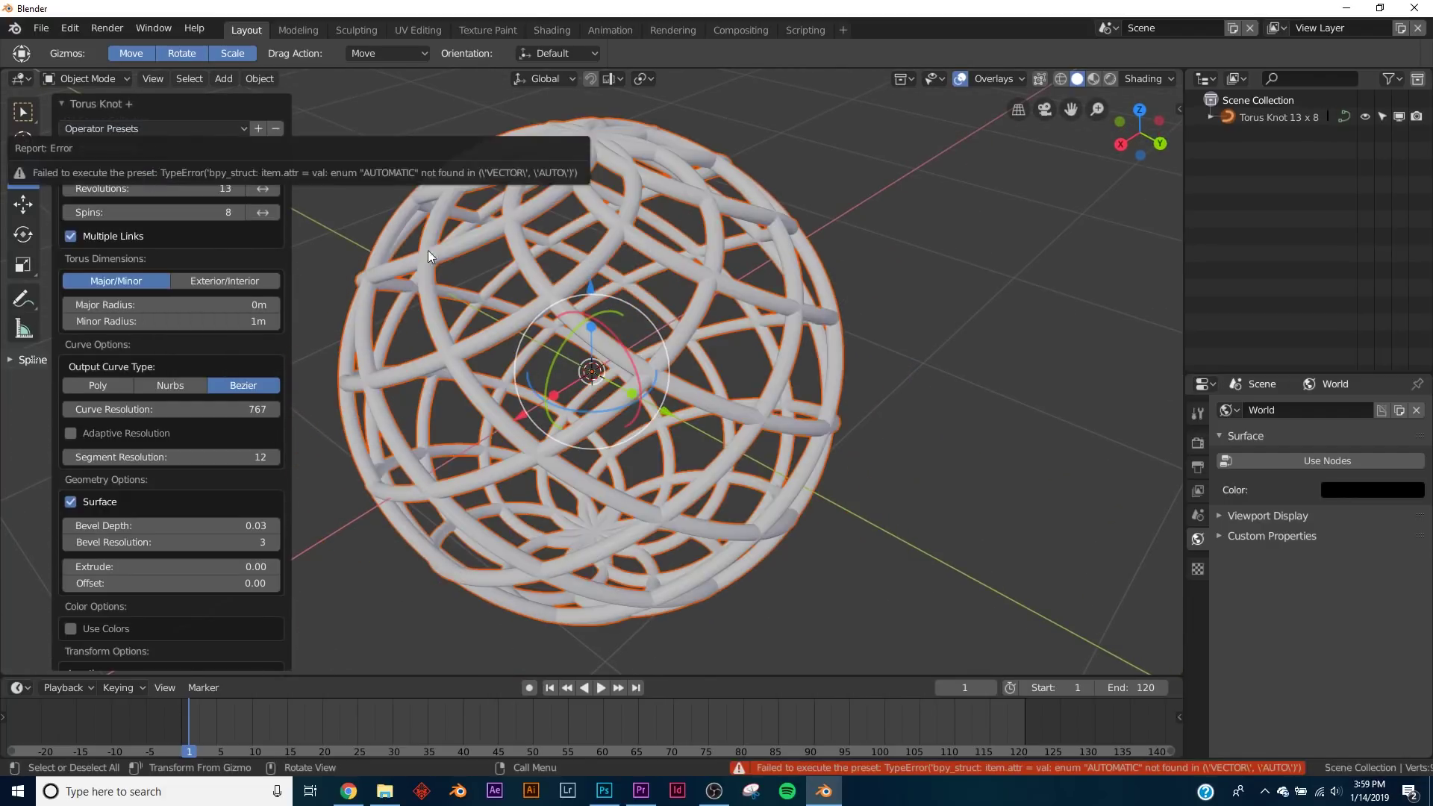
click(218, 130)
click(139, 191)
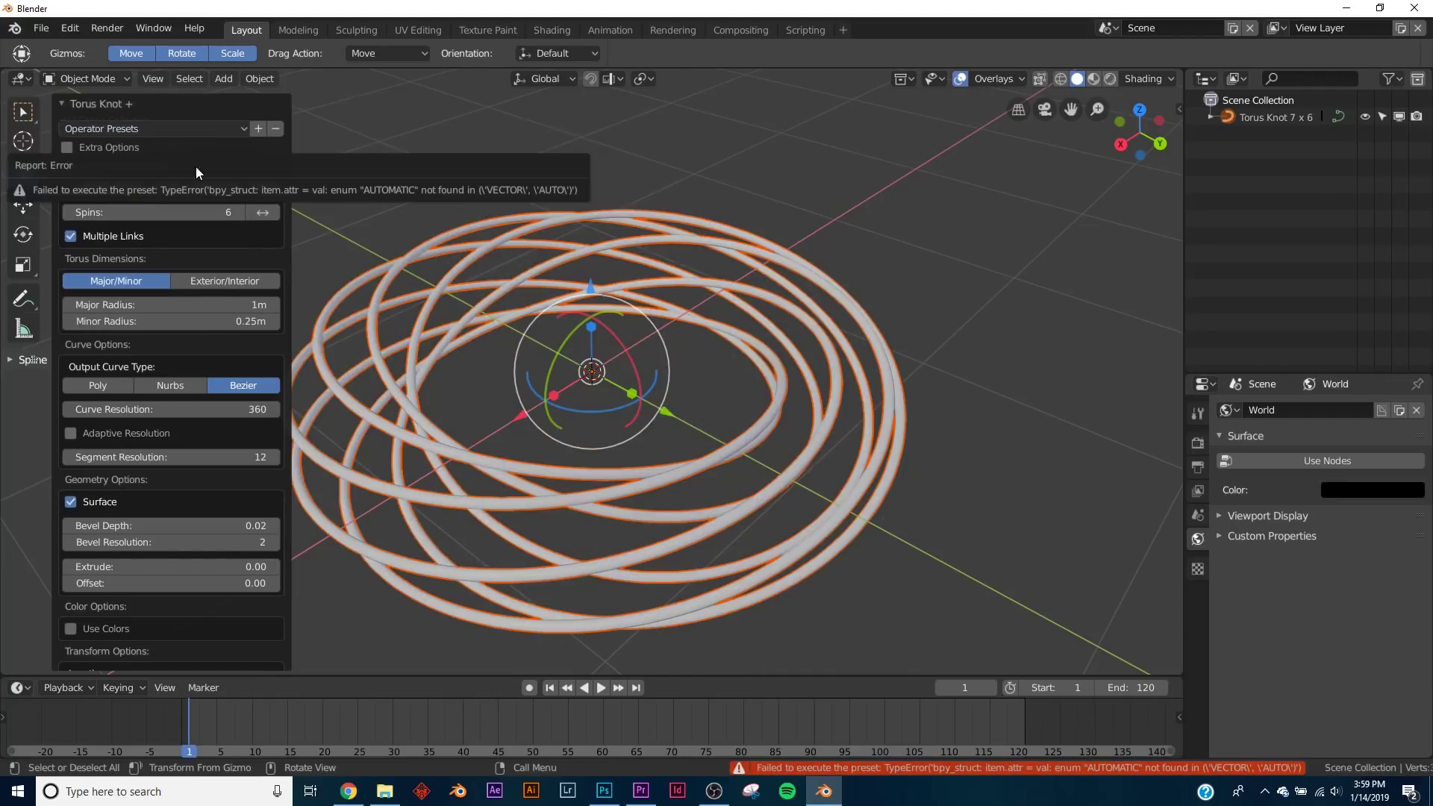
click(145, 129)
click(120, 224)
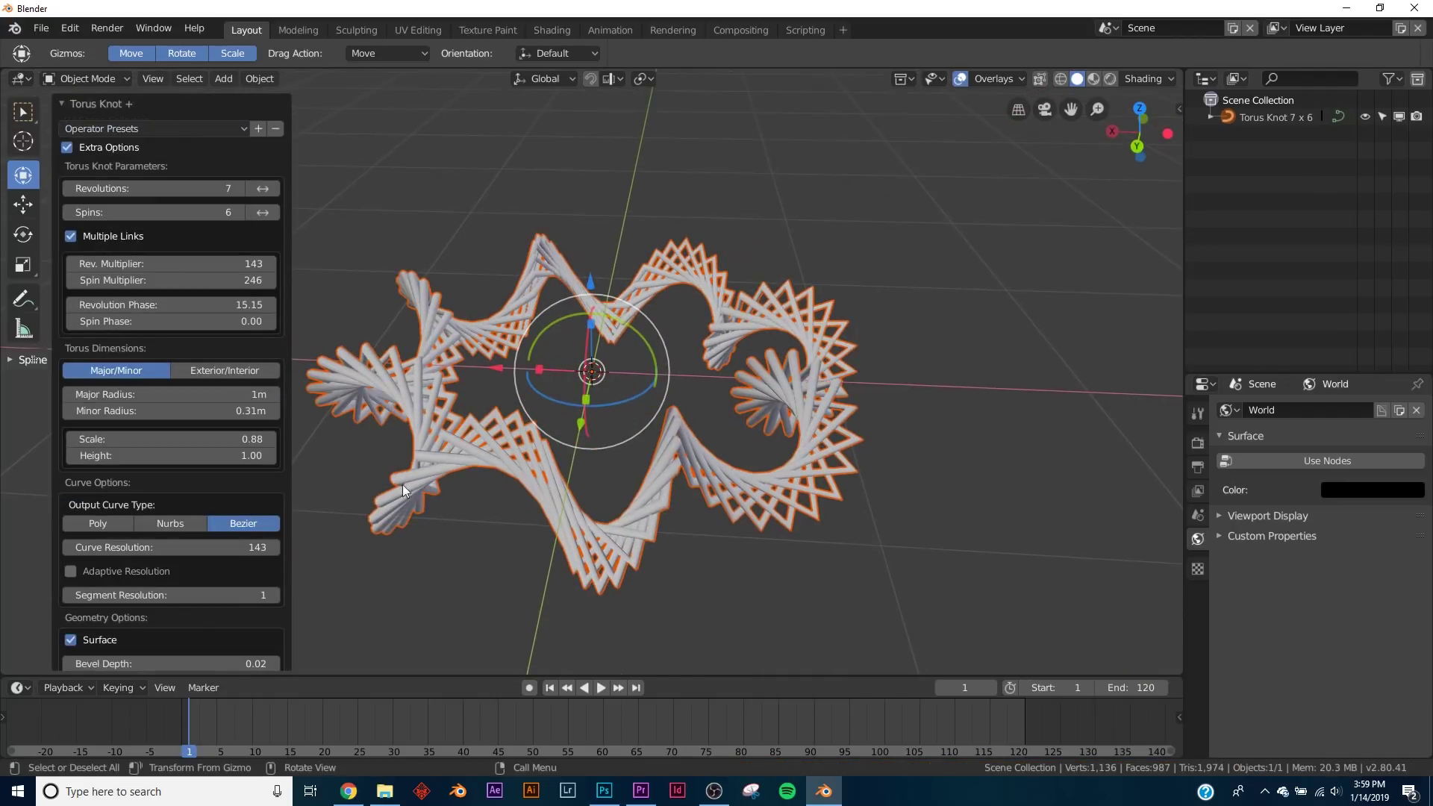
Switch the knot's output curve type to Poly and set its height to 6.19
click(122, 523)
drag(143, 456, 224, 456)
middle_drag(657, 426, 739, 478)
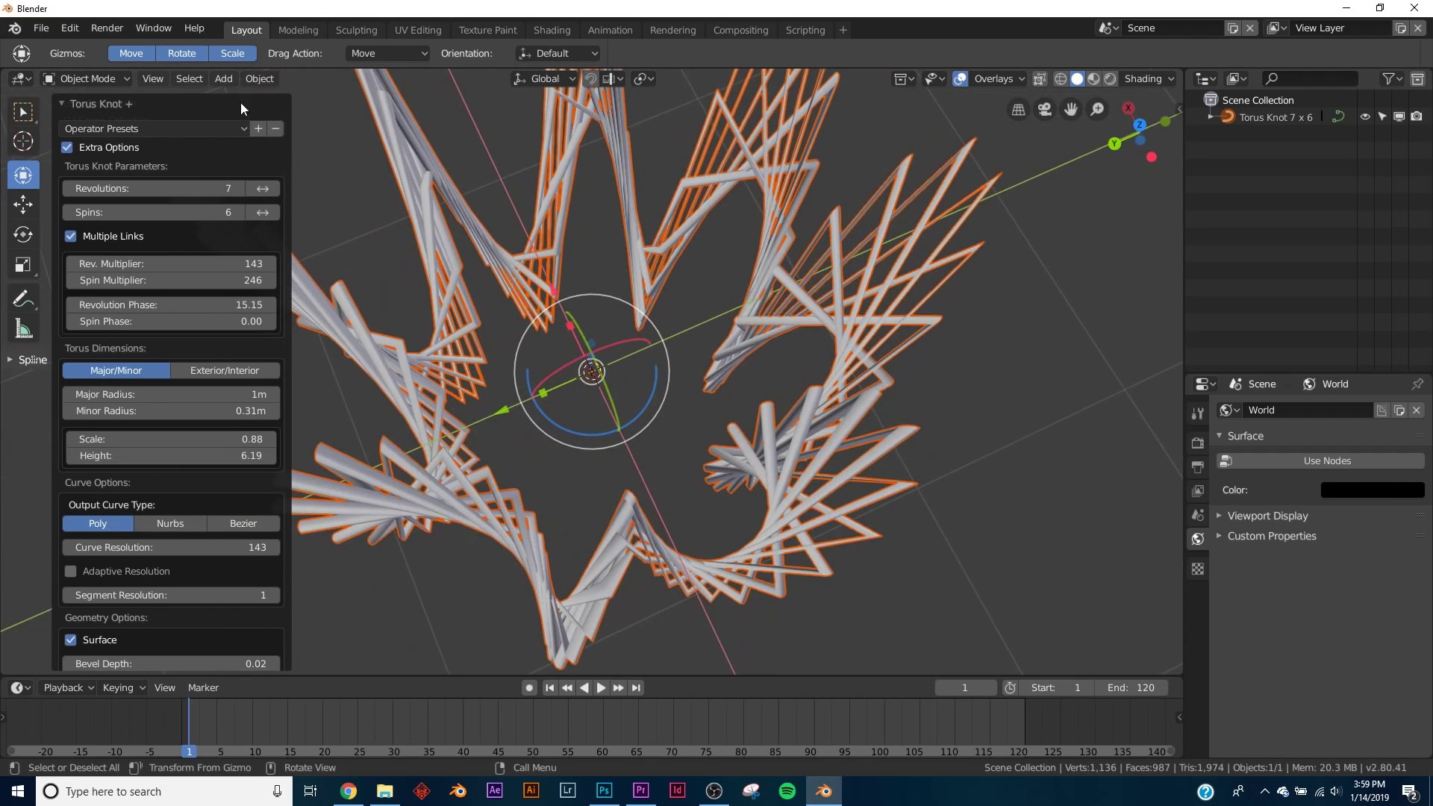
Try the preset with 10 revolutions and 13 spins at a 3.6 m major radius, and undo the torus knot
click(169, 127)
click(127, 276)
scroll(735, 343, down, 5)
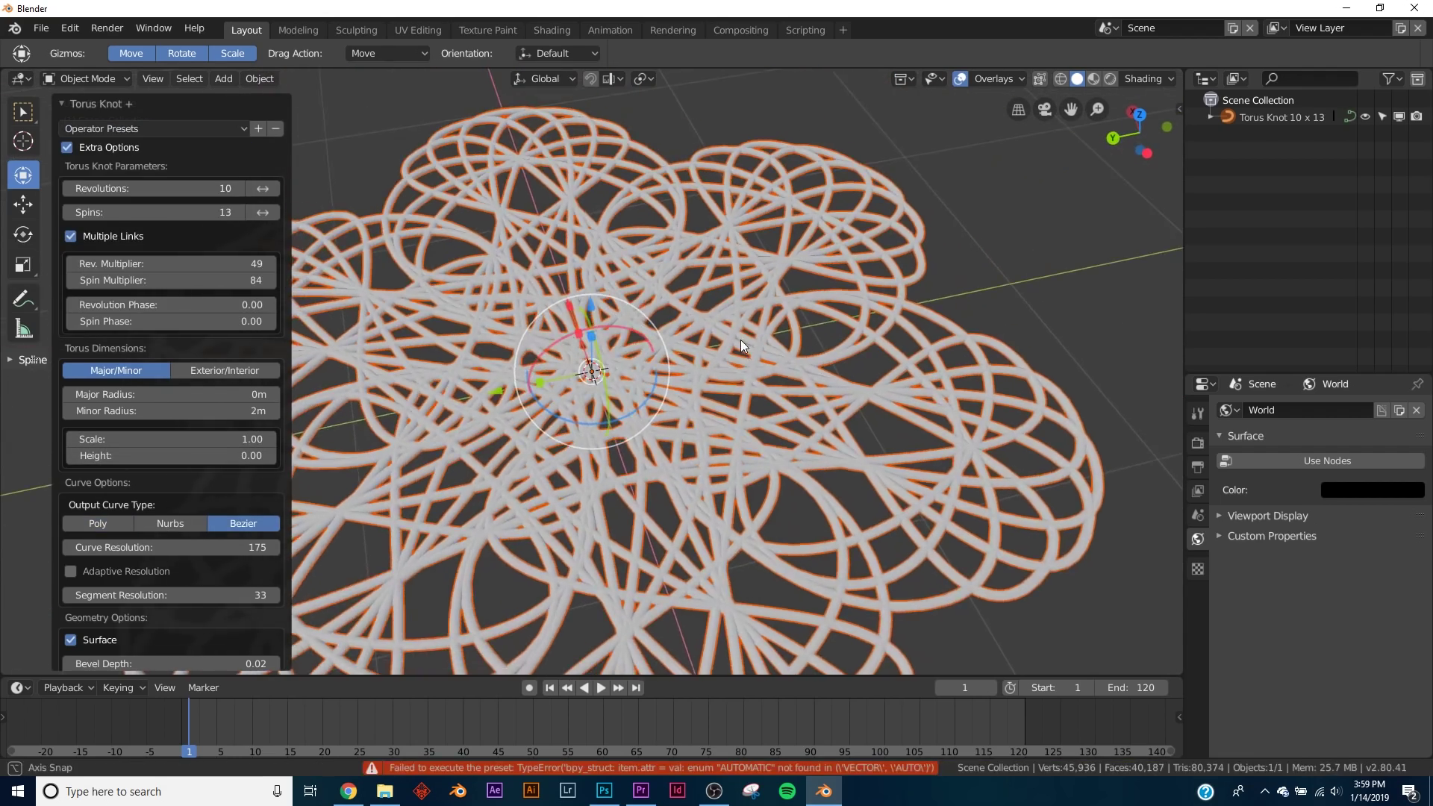
drag(168, 395, 269, 394)
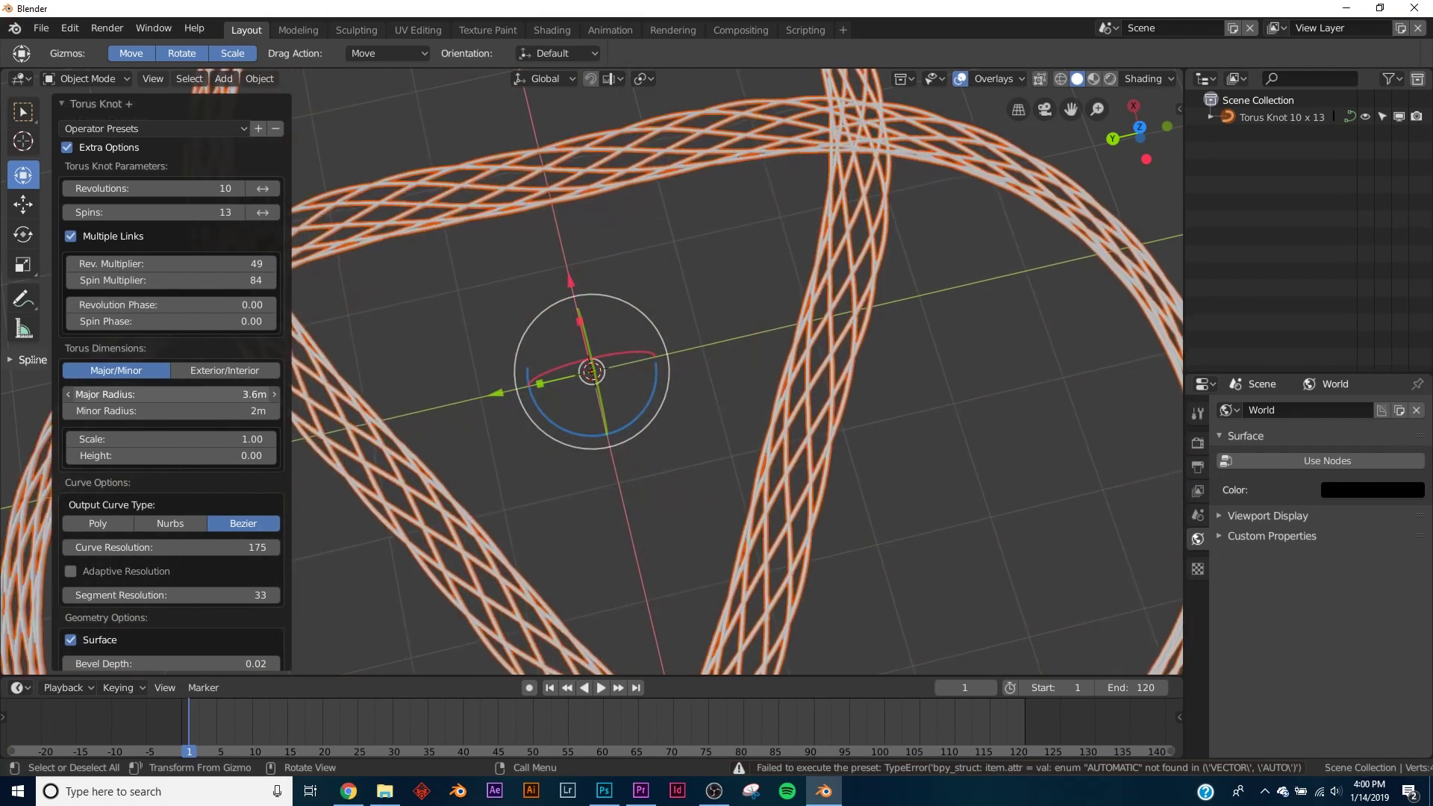
key(ctrl+z)
Add an Archemedian curve spiral to the scene
key(shift+a)
mouse_move(624, 367)
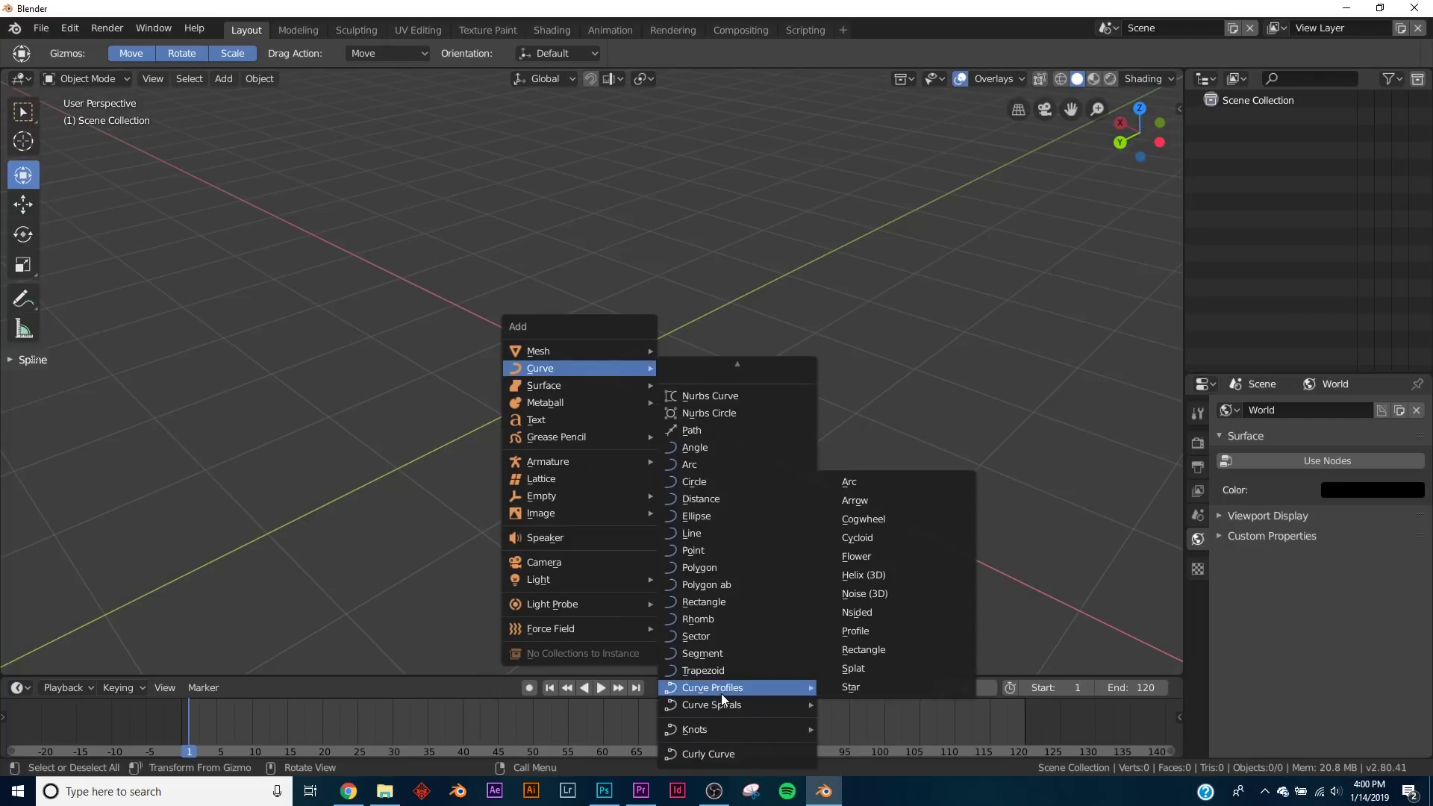
mouse_move(728, 711)
click(880, 643)
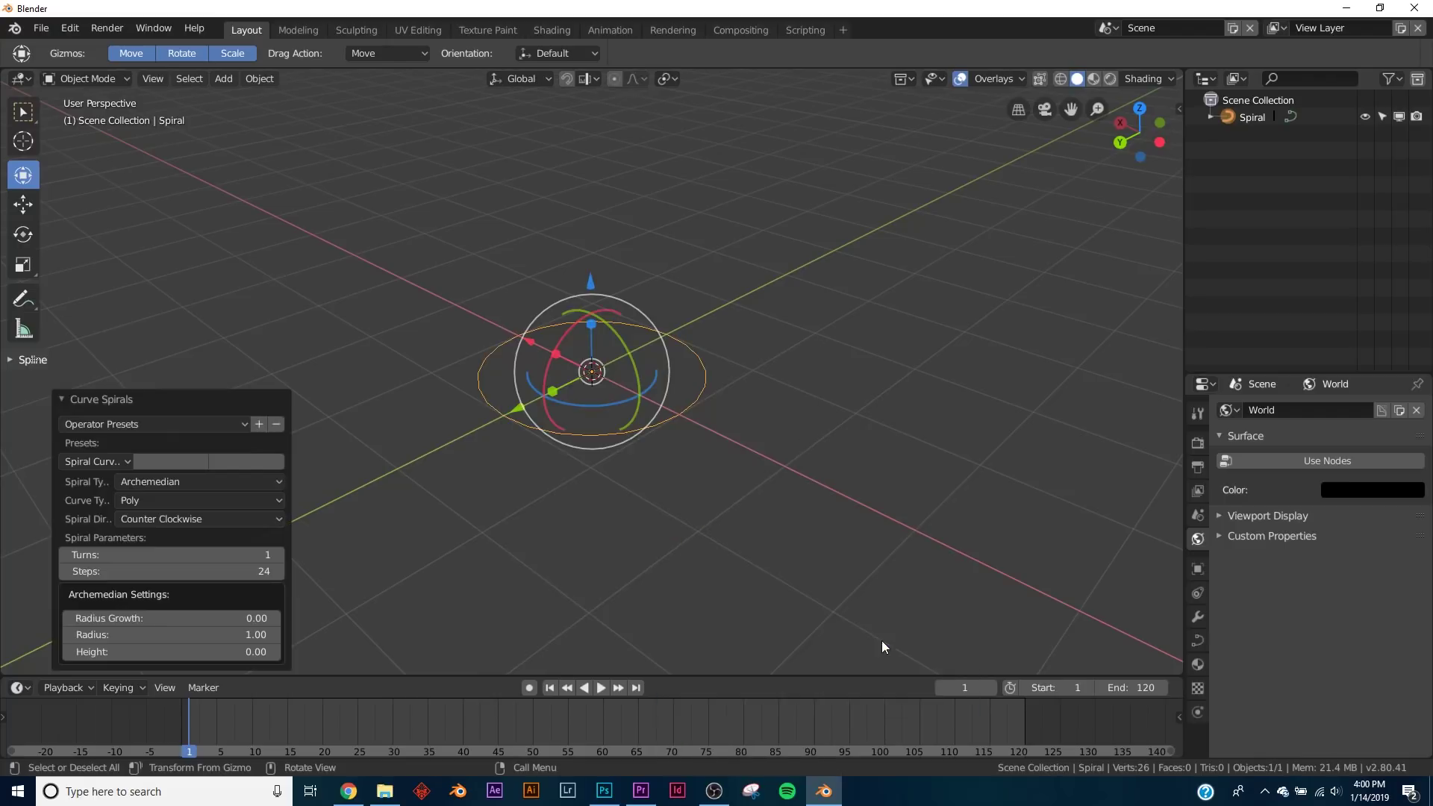
scroll(605, 376, up, 5)
middle_drag(681, 384, 679, 414)
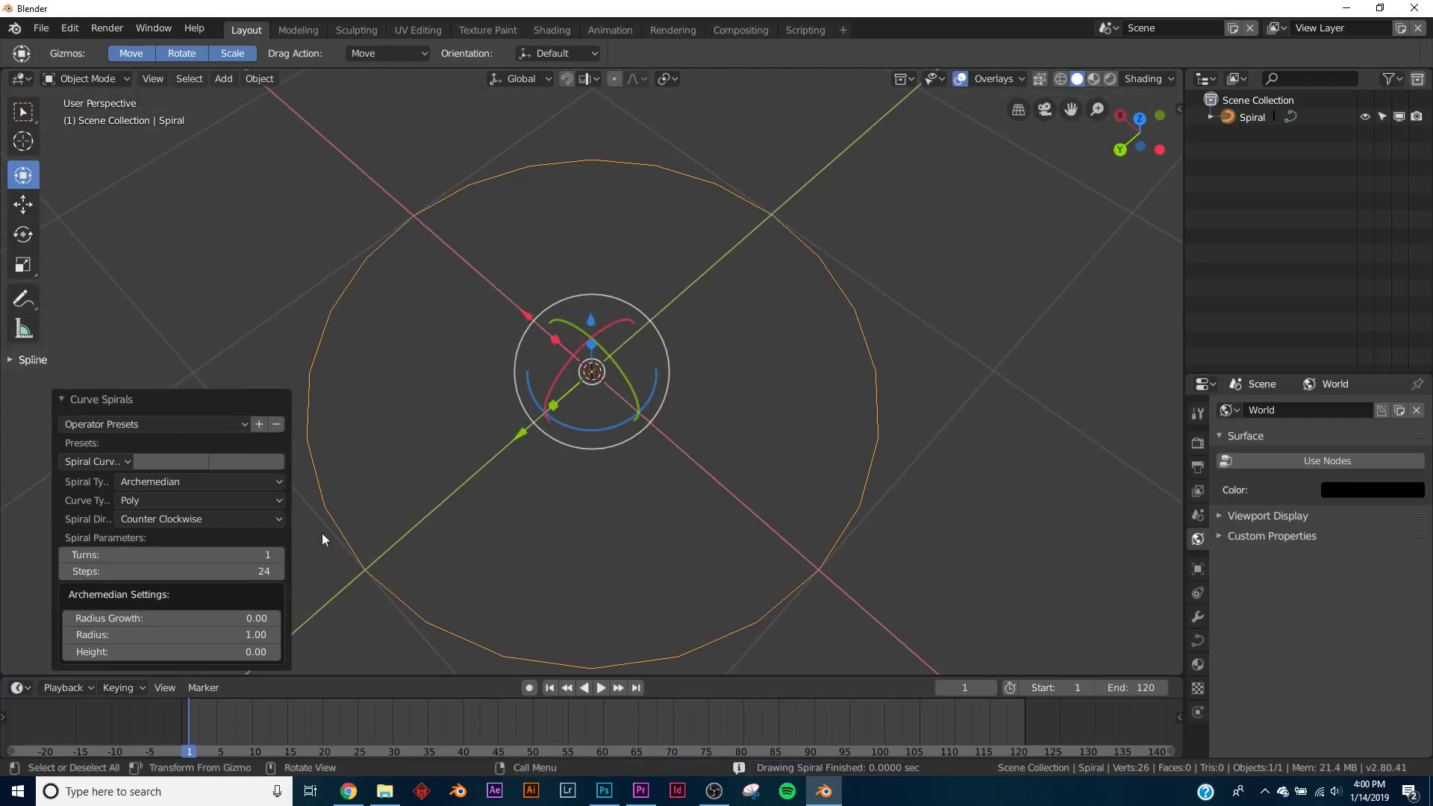
Set the spiral's steps to 3 to give it a triangular outline
drag(202, 575, 119, 576)
click(203, 576)
key(Return)
middle_drag(328, 533, 639, 477)
middle_drag(821, 570, 790, 487)
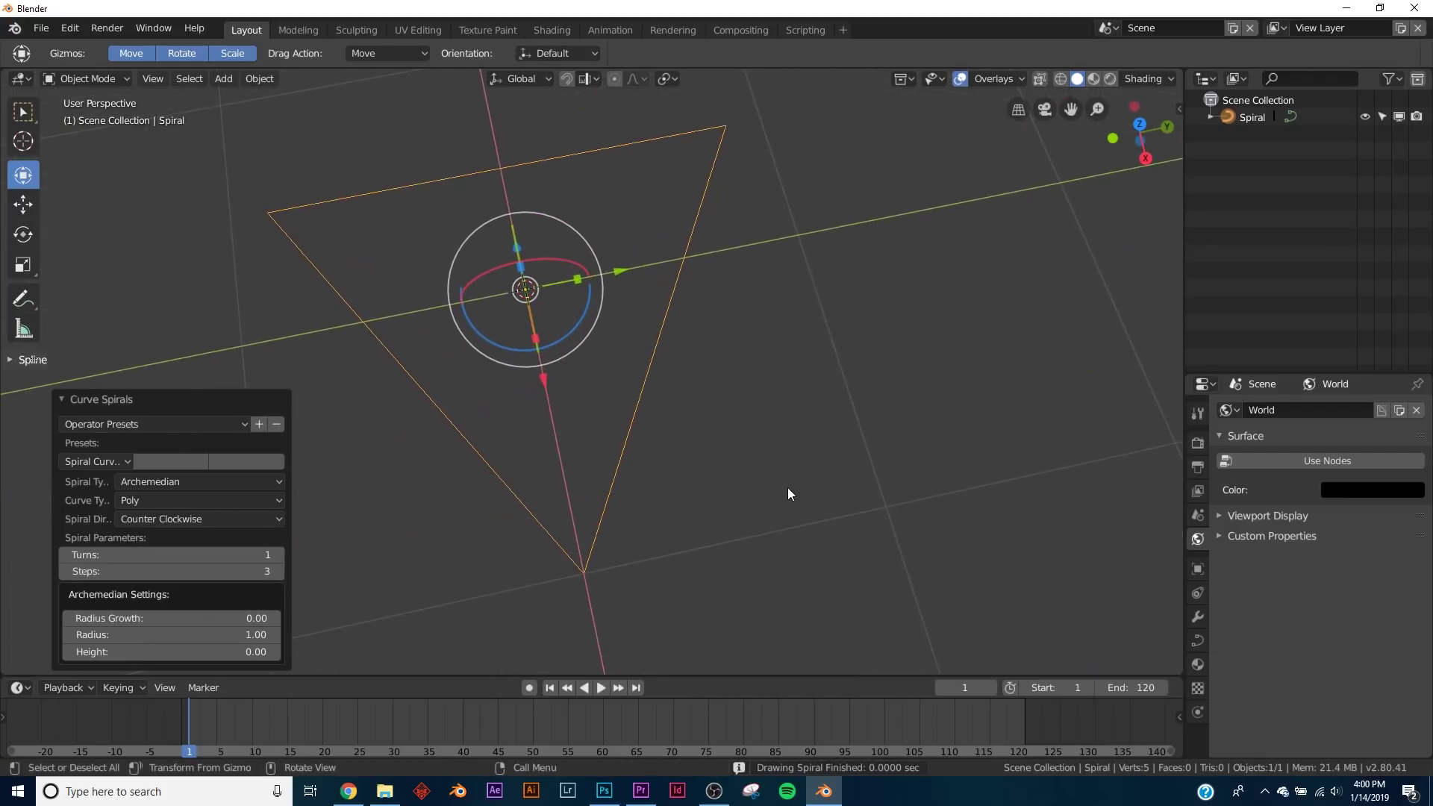
Set the spiral's turns to 63, radius growth to 0.15 and height to 0.06
drag(196, 554, 328, 554)
scroll(704, 436, down, 5)
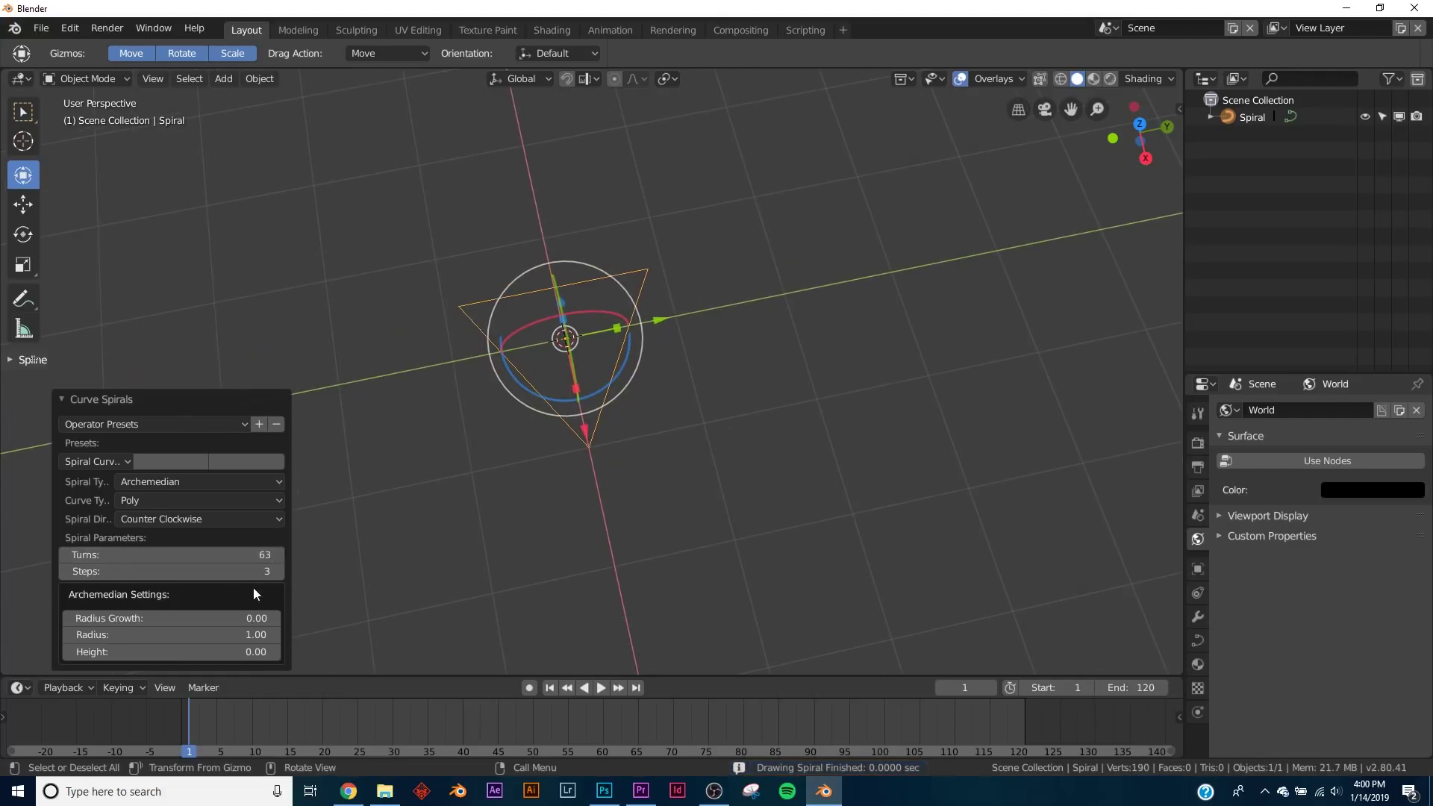
drag(254, 618, 267, 618)
middle_drag(974, 462, 862, 354)
scroll(672, 373, down, 4)
middle_drag(589, 374, 632, 367)
drag(224, 652, 229, 651)
middle_drag(515, 359, 623, 373)
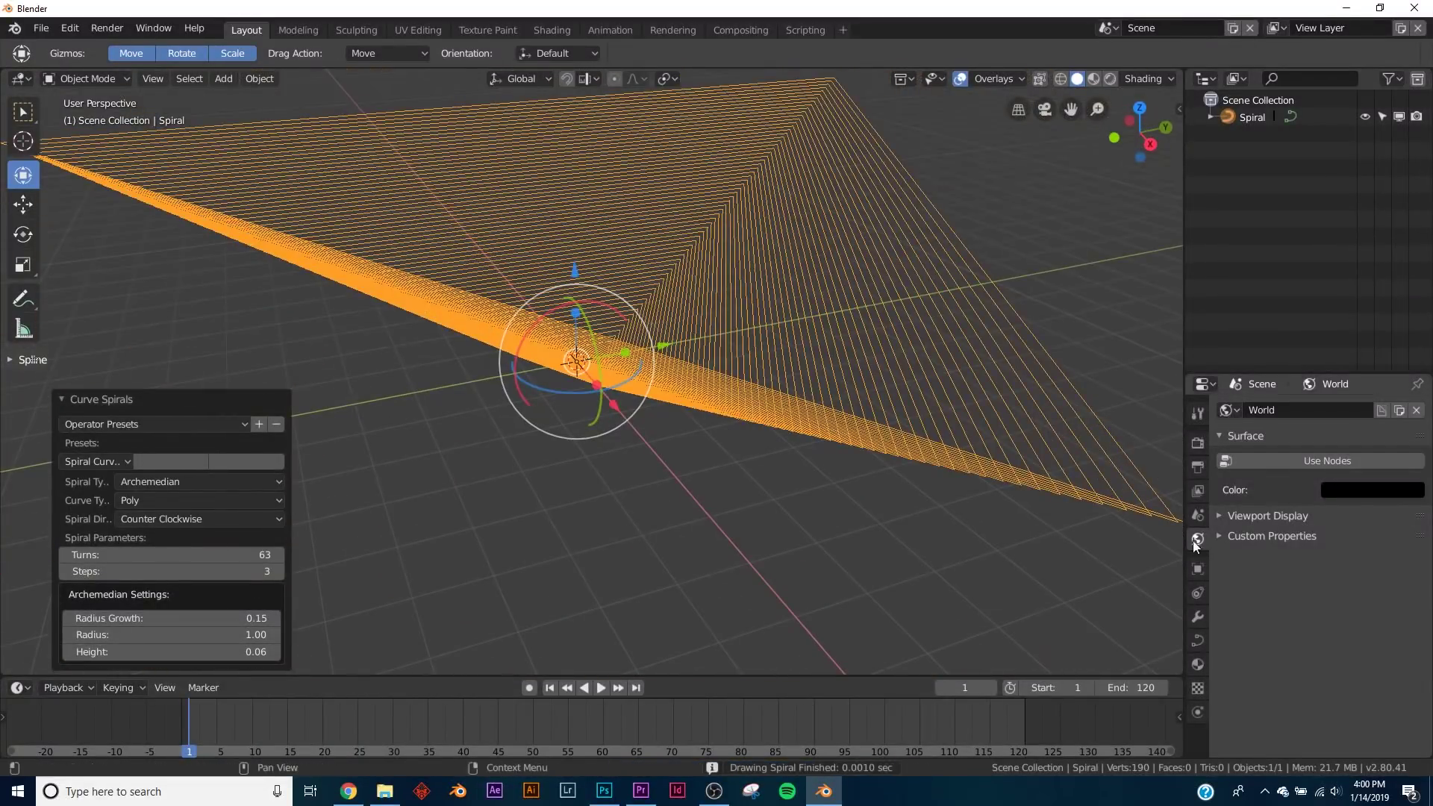
Set the fill mode of the spiral curve to Full
click(1197, 640)
click(1331, 570)
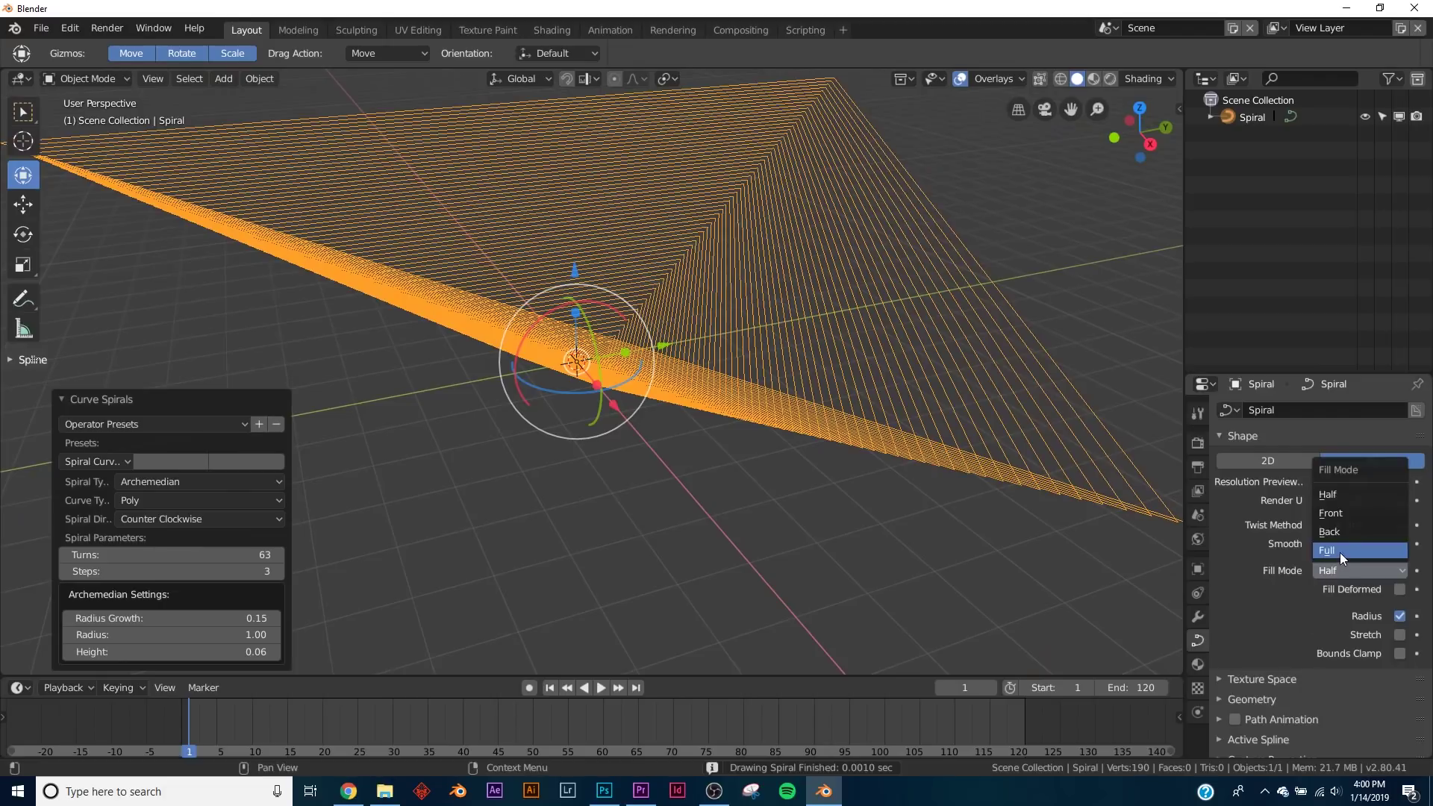
click(1340, 552)
Bevel the spiral curve with a depth of 0.04 m and a resolution of 1
click(1268, 694)
scroll(1284, 679, down, 5)
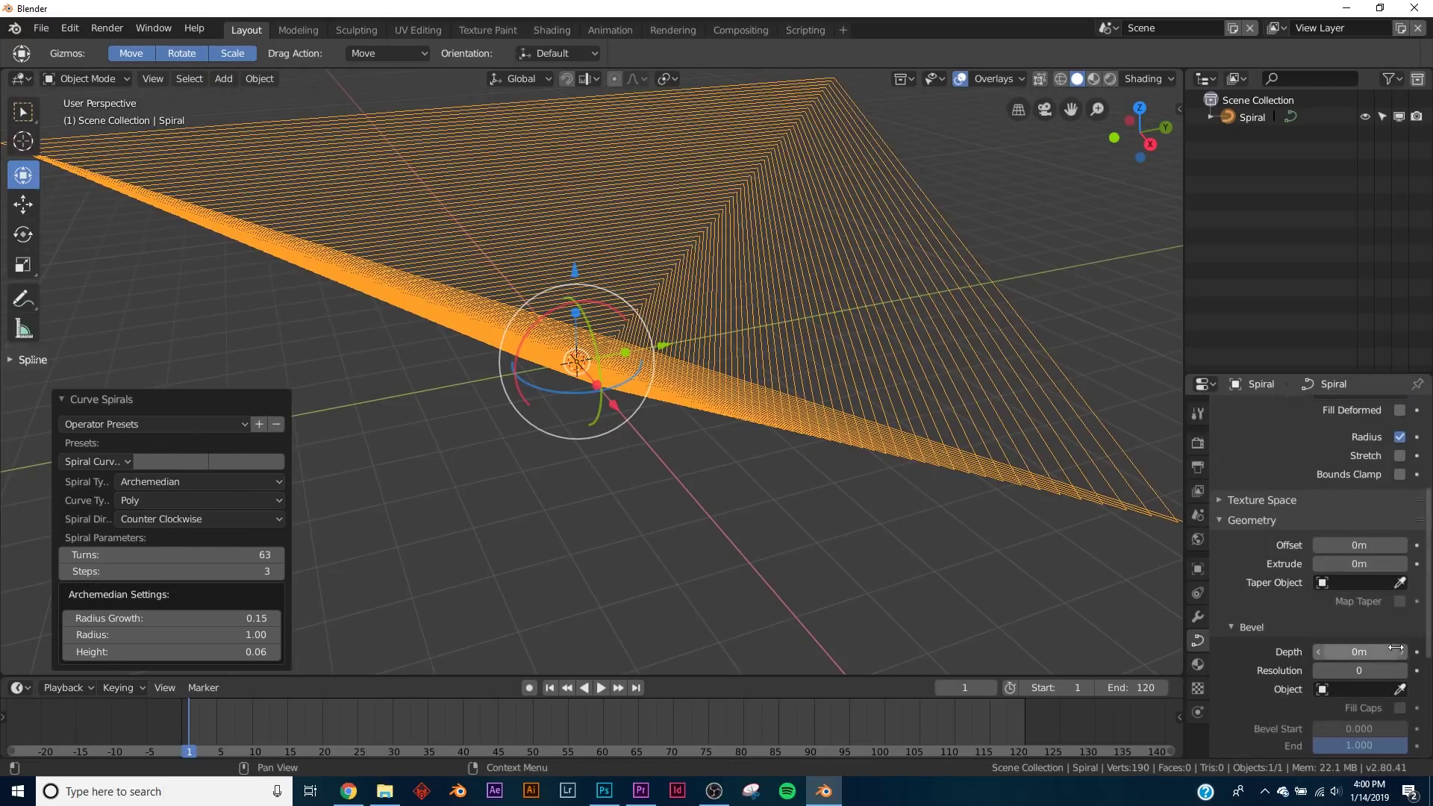
click(1401, 671)
click(1401, 651)
click(1401, 652)
click(1401, 651)
click(1401, 652)
middle_drag(841, 386, 686, 363)
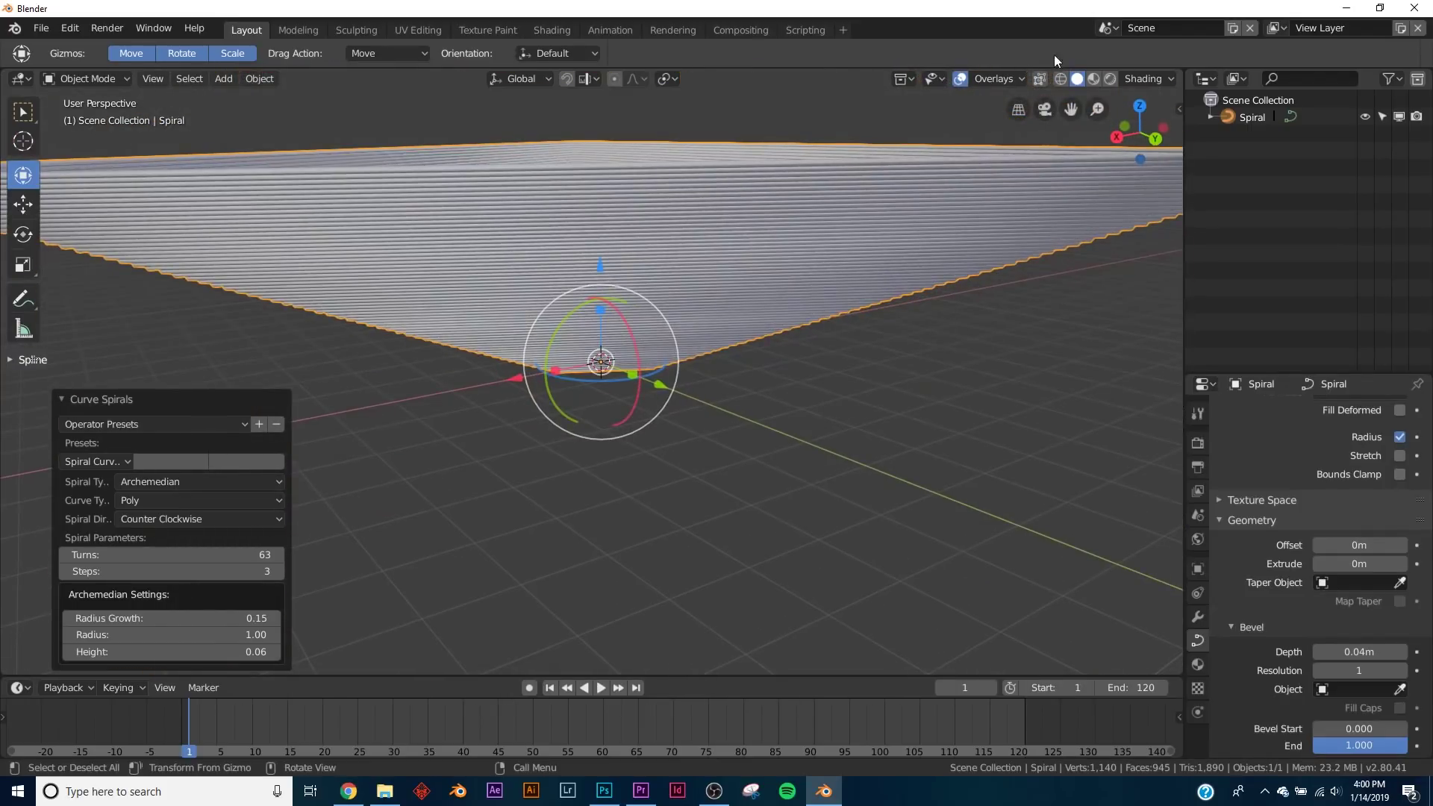
Hide the viewport overlays and inspect the beveled spiral up close
click(959, 79)
middle_drag(859, 194, 758, 333)
scroll(669, 323, up, 5)
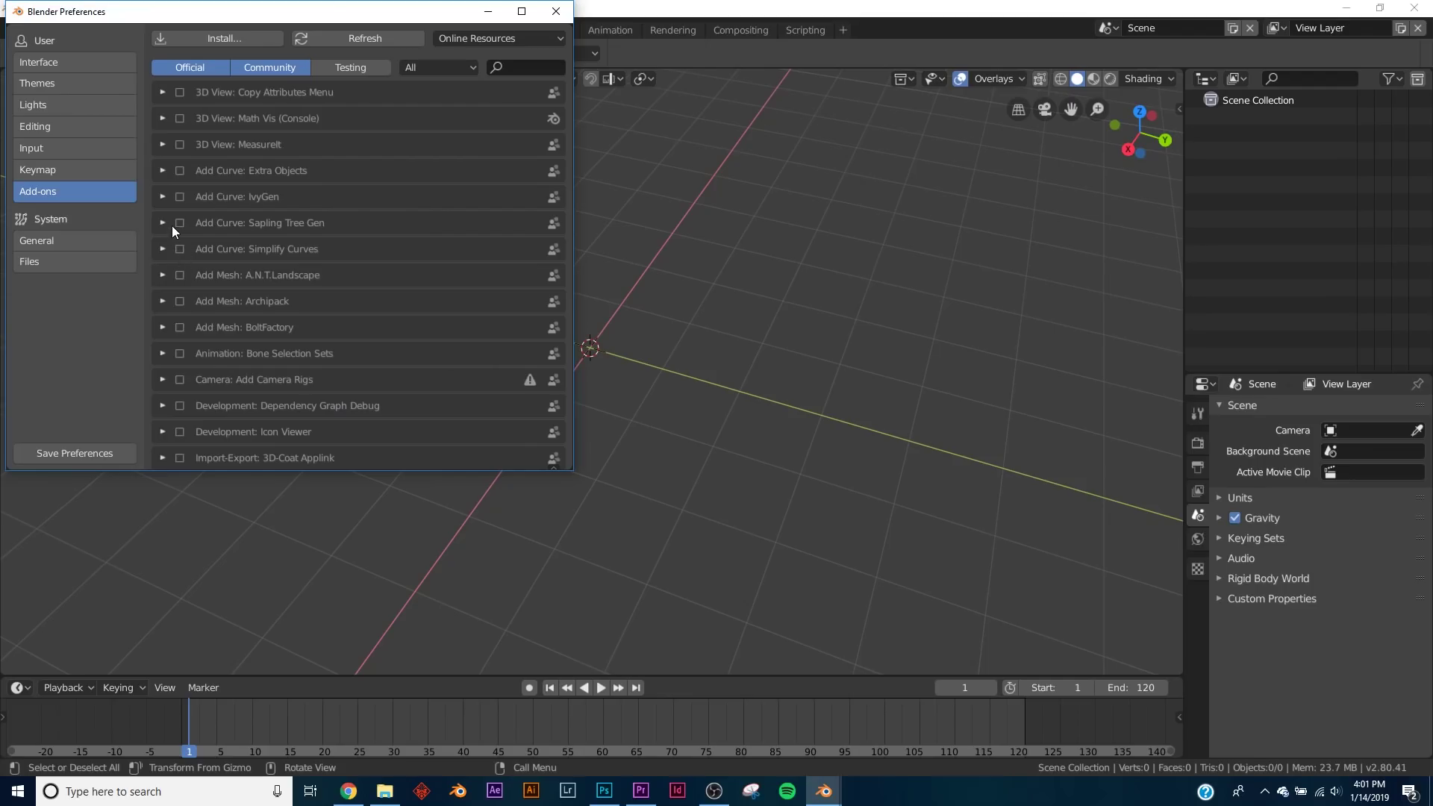
Enable the Add Curve: Sapling Tree Gen add-on and add a sapling tree to the scene
click(179, 222)
click(557, 11)
key(shift+a)
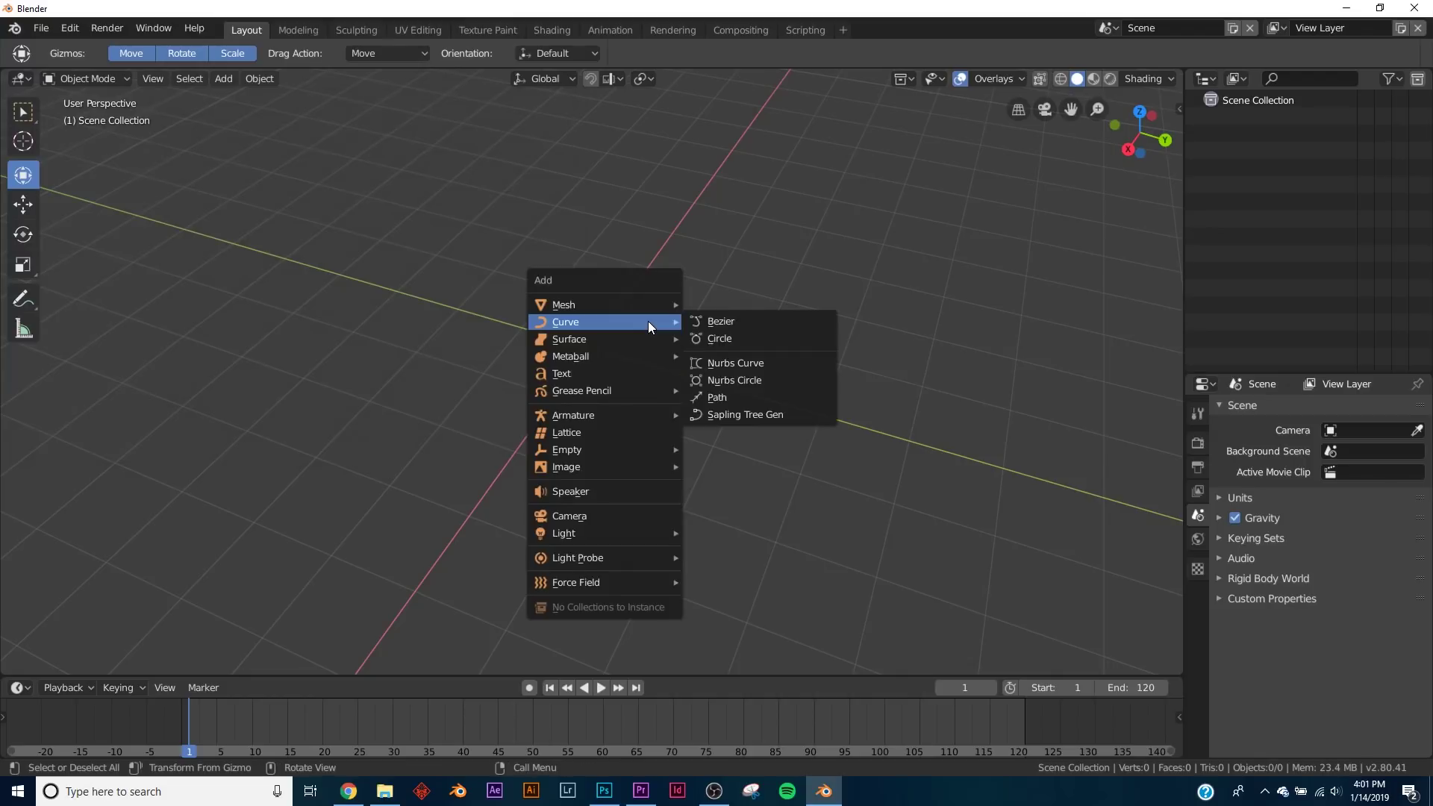
mouse_move(588, 321)
click(757, 420)
middle_drag(724, 403, 624, 432)
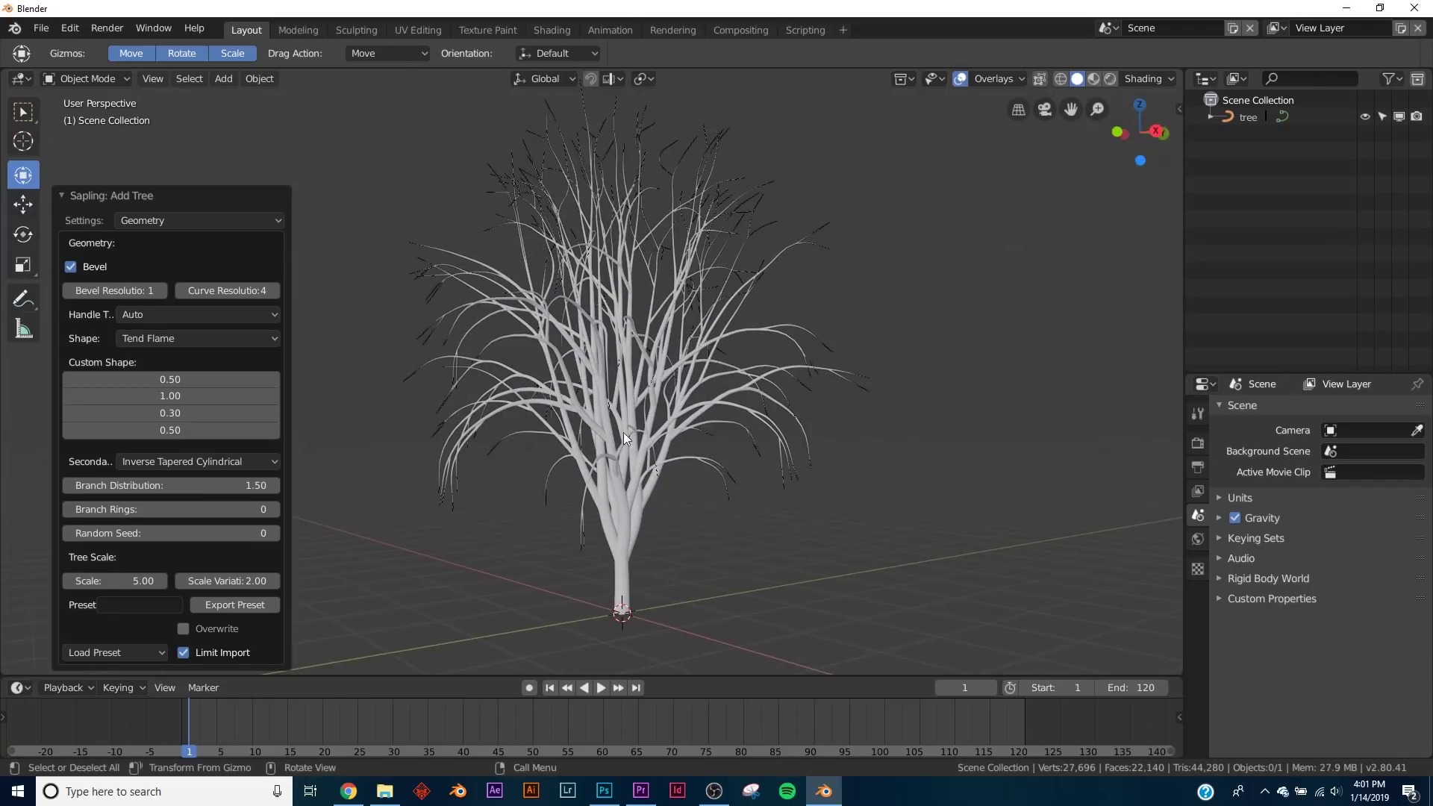
Load the douglas_fir preset for the sapling tree
click(115, 646)
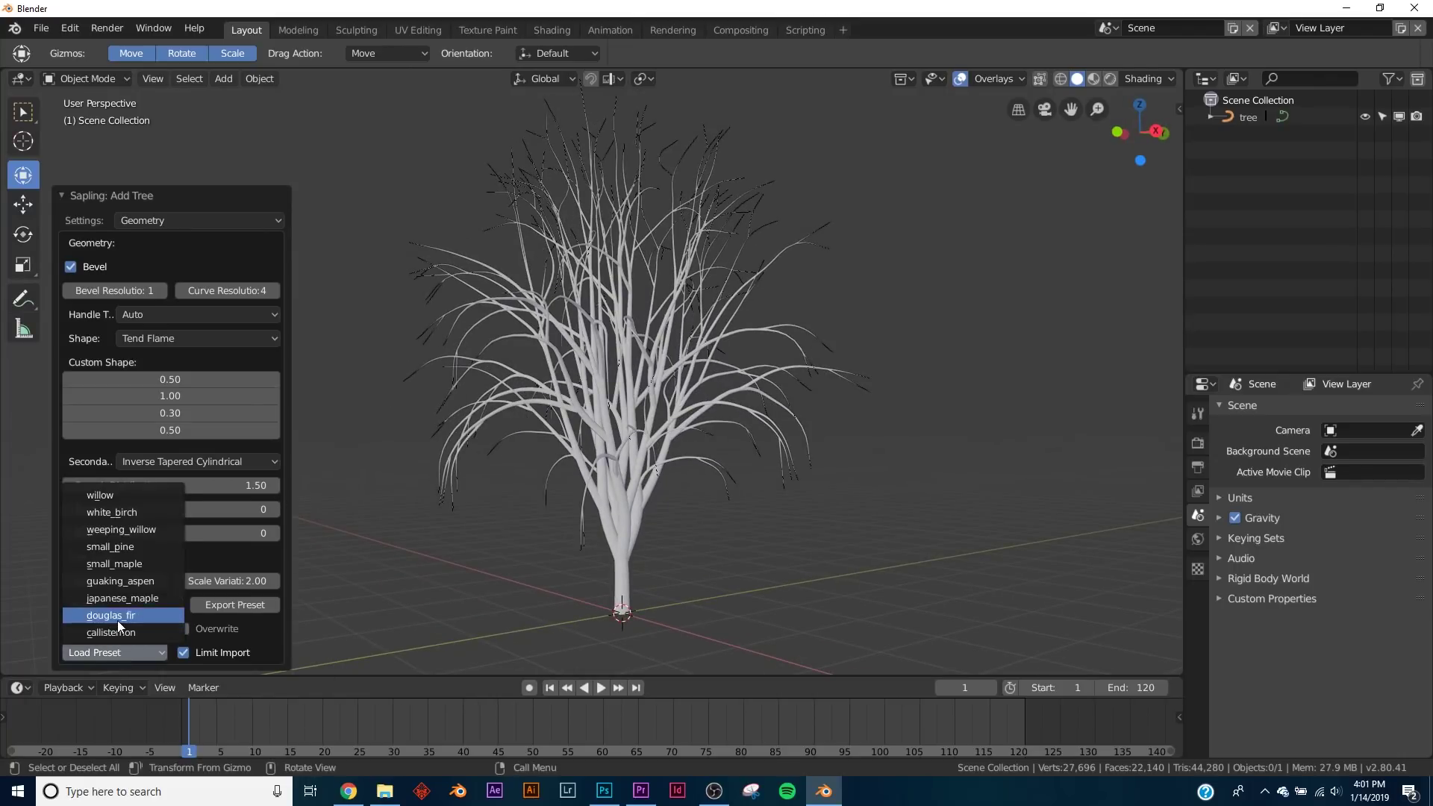
click(118, 616)
scroll(540, 461, down, 5)
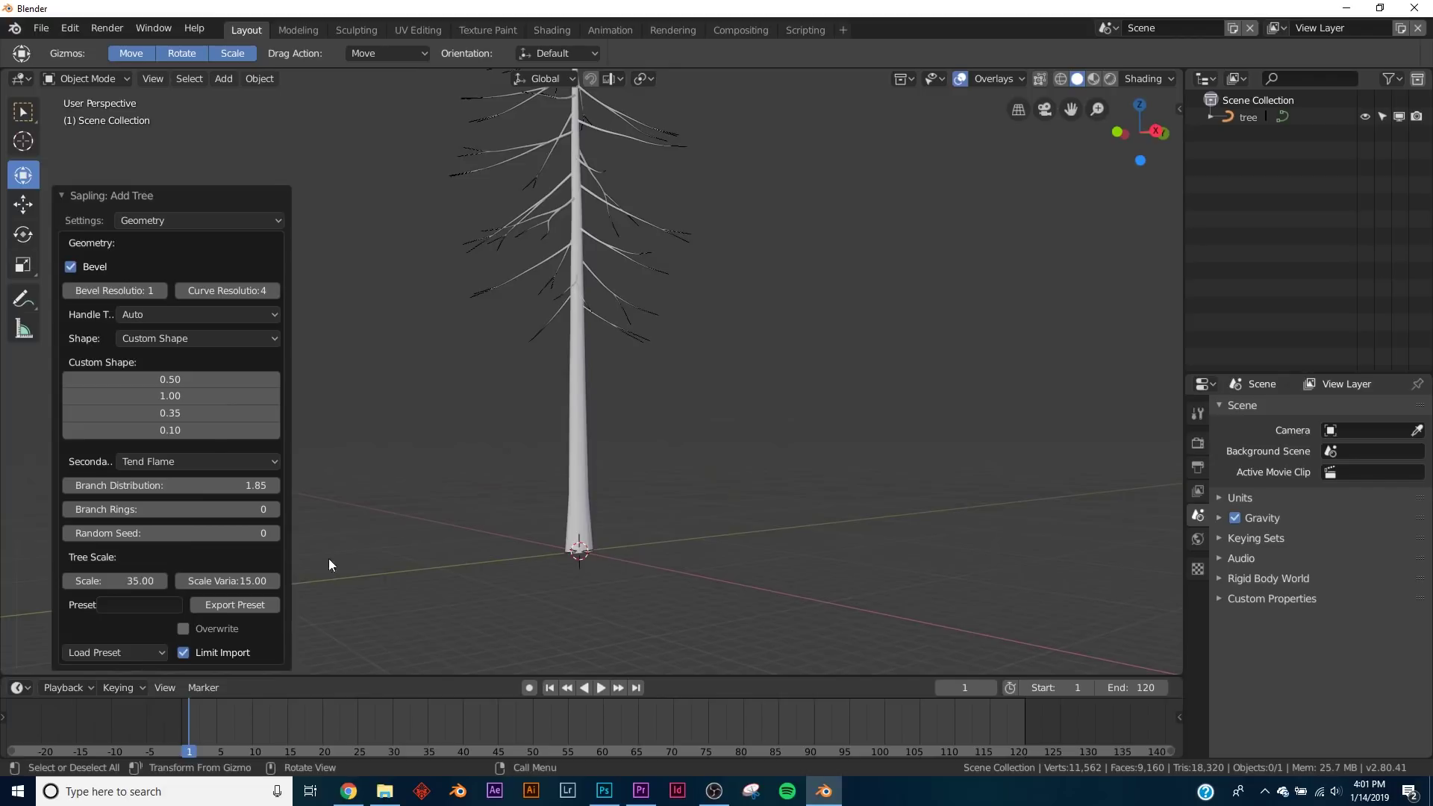
Load the small_maple preset for the sapling tree
click(114, 651)
click(115, 570)
scroll(593, 540, up, 6)
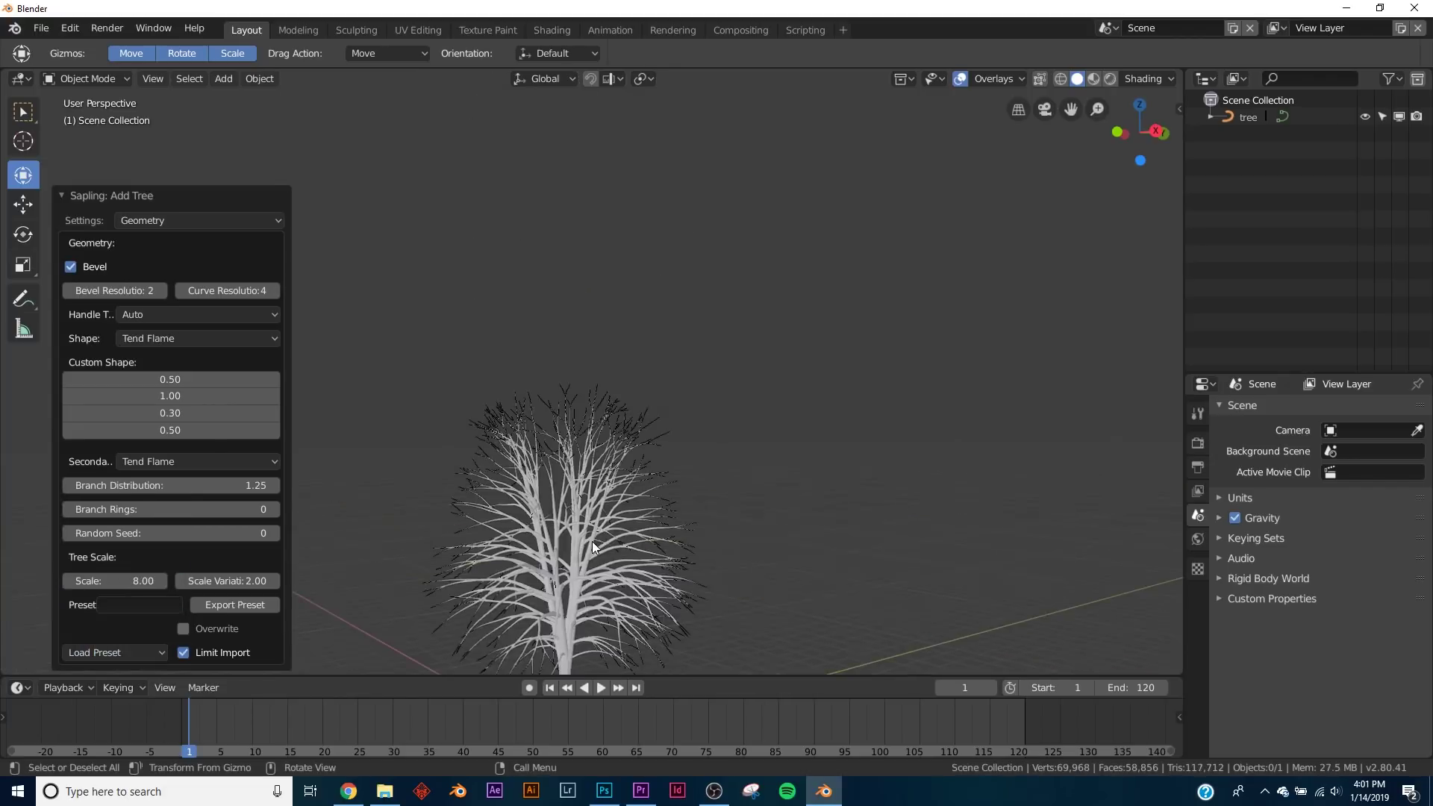
middle_drag(598, 307, 589, 407)
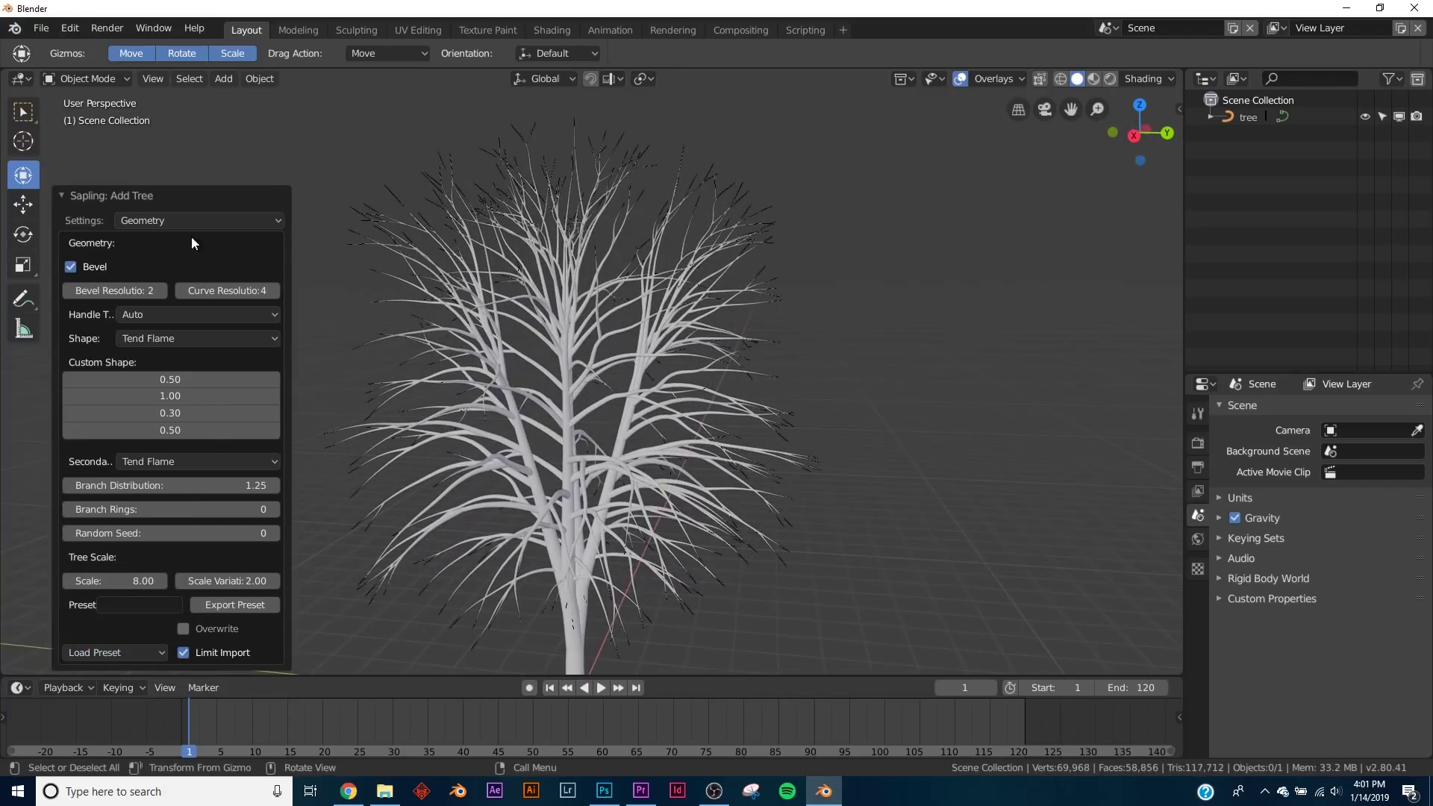
Bring up the sapling tree's Leaves settings and enable Show Leaves
click(164, 218)
click(163, 202)
click(157, 221)
click(162, 109)
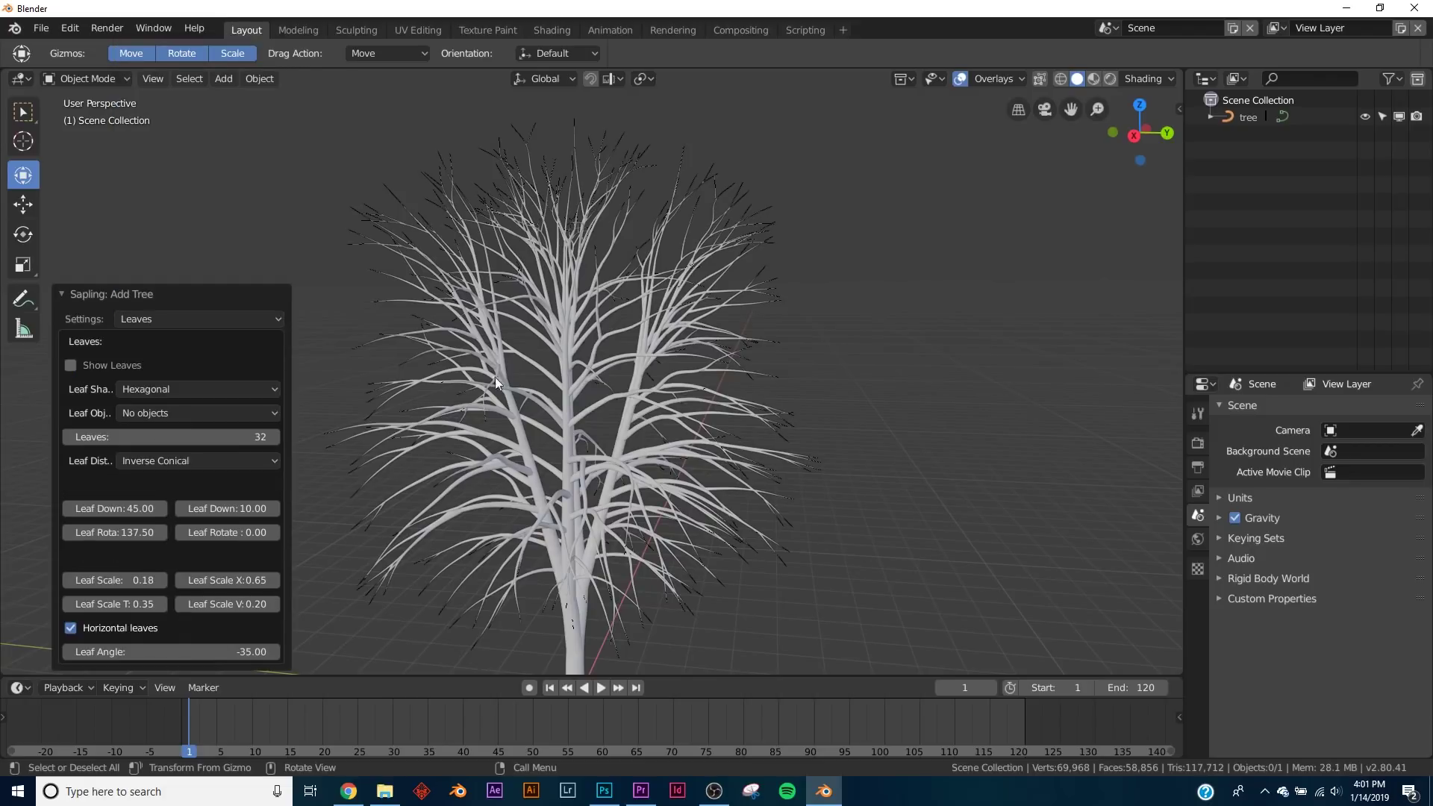
click(70, 366)
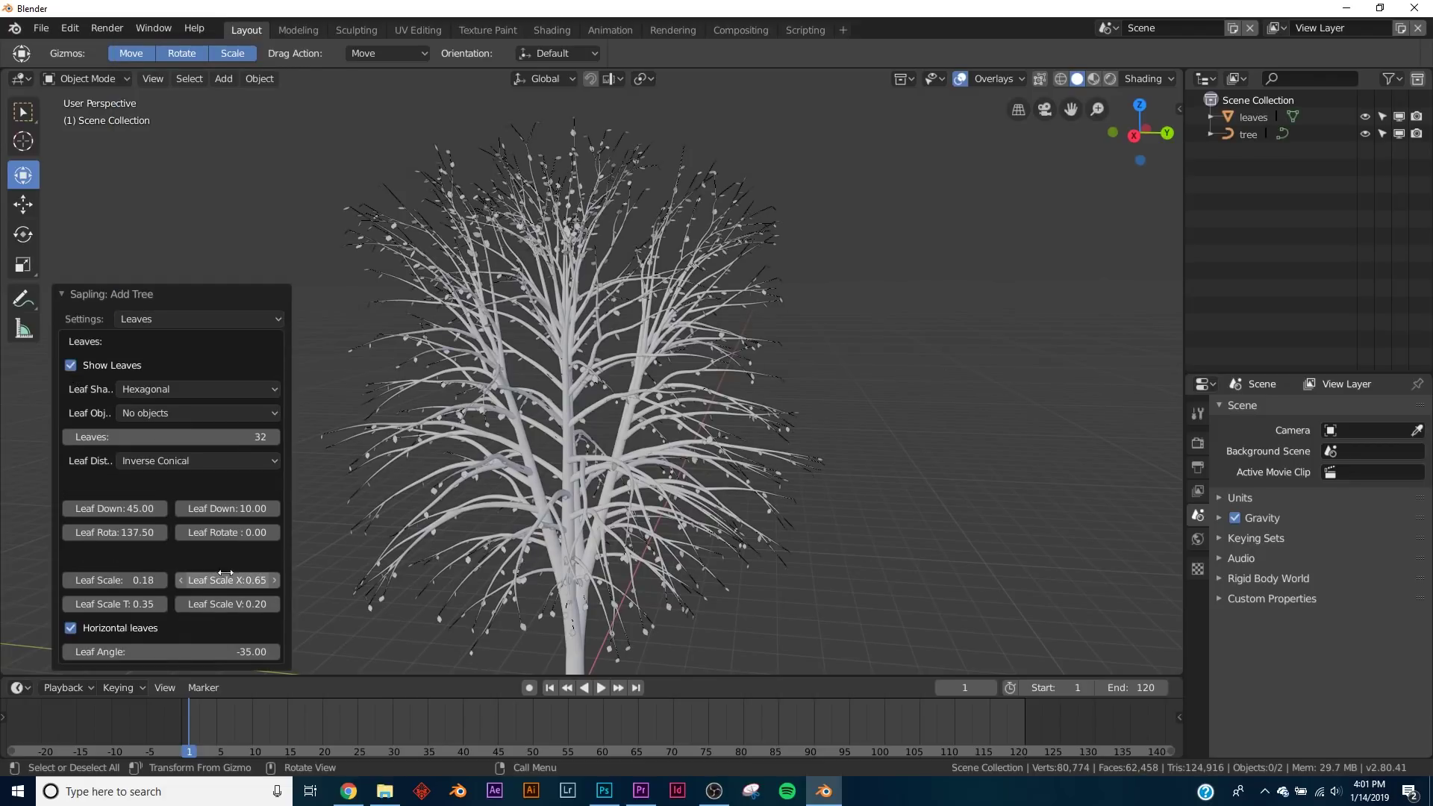
Increase the leaves' X scale and adjust their overall leaf scale
drag(227, 580, 347, 580)
mouse_move(129, 580)
mouse_down()
mouse_move(153, 580)
mouse_move(121, 580)
mouse_up()
middle_drag(761, 291, 593, 351)
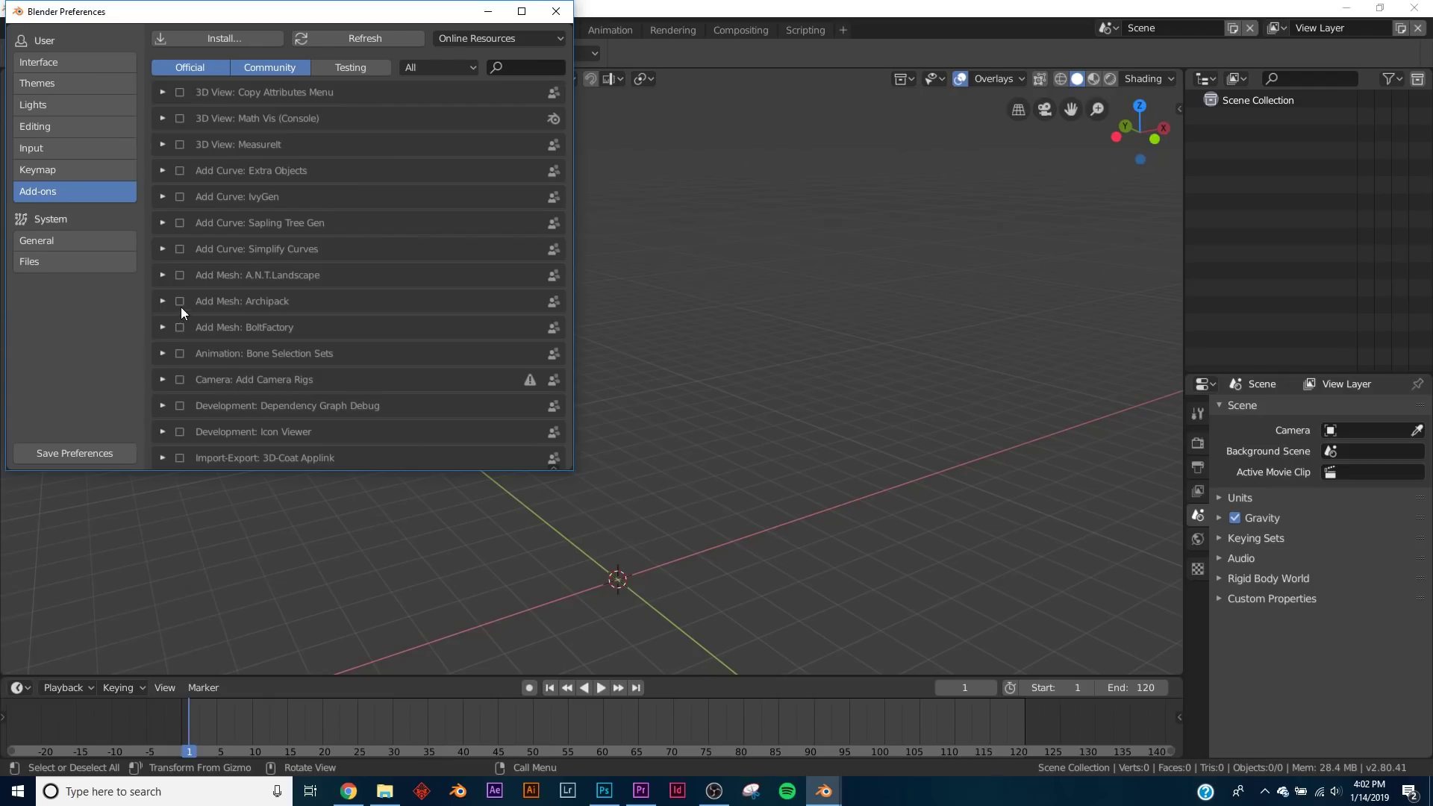
Enable the Add Mesh: A.N.T.Landscape add-on and add a Landscape mesh to the scene
click(178, 276)
click(556, 12)
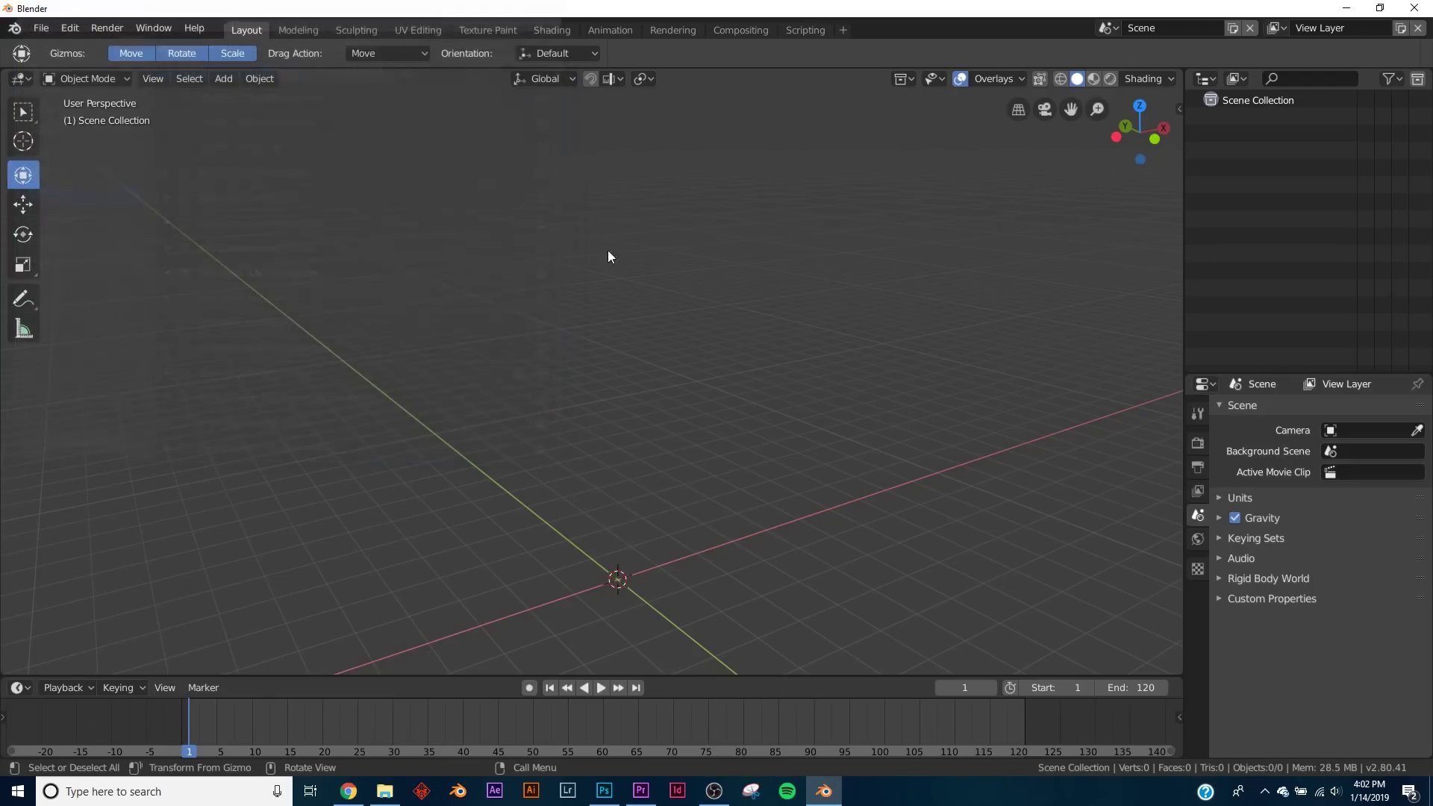
key(shift+a)
mouse_move(656, 333)
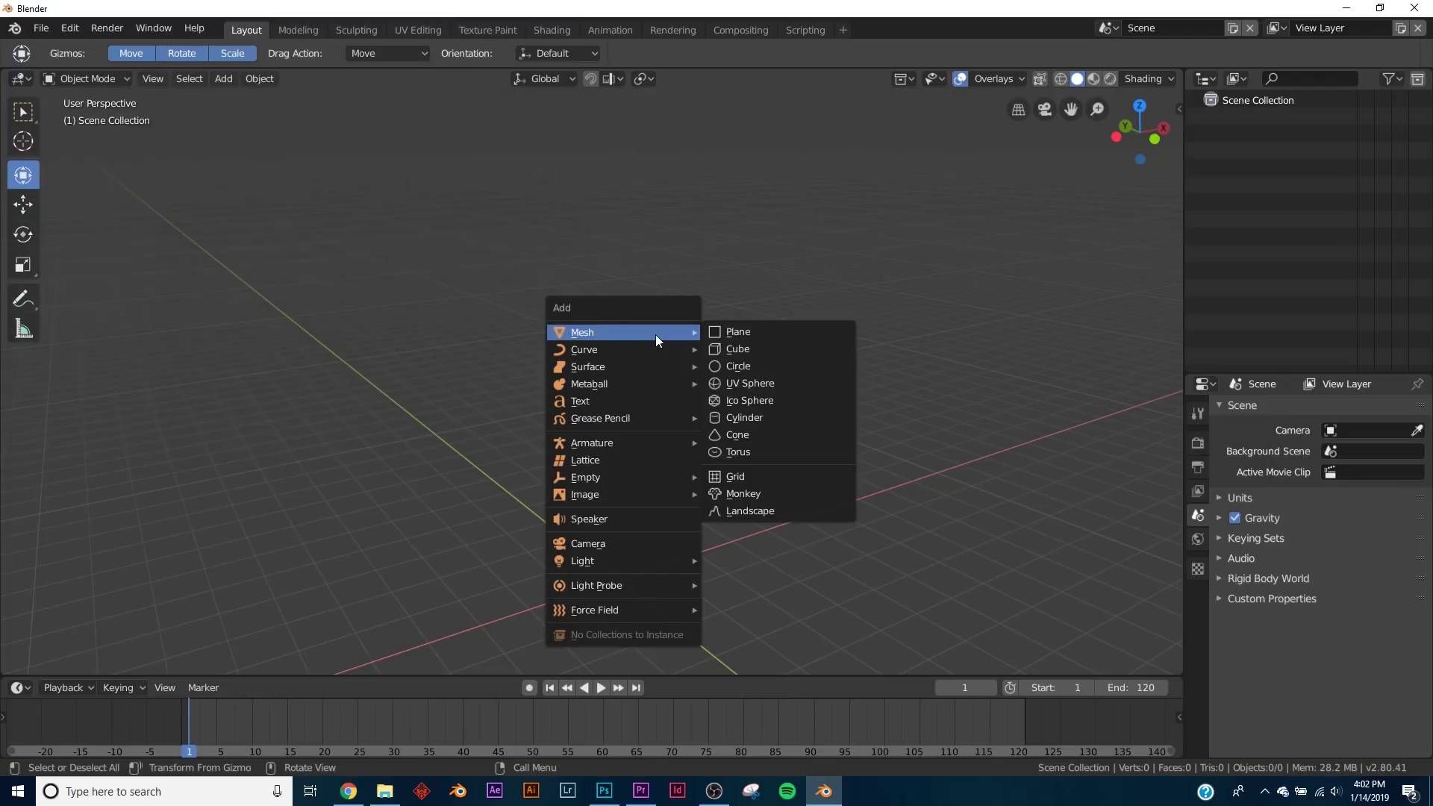
click(751, 508)
scroll(713, 509, up, 3)
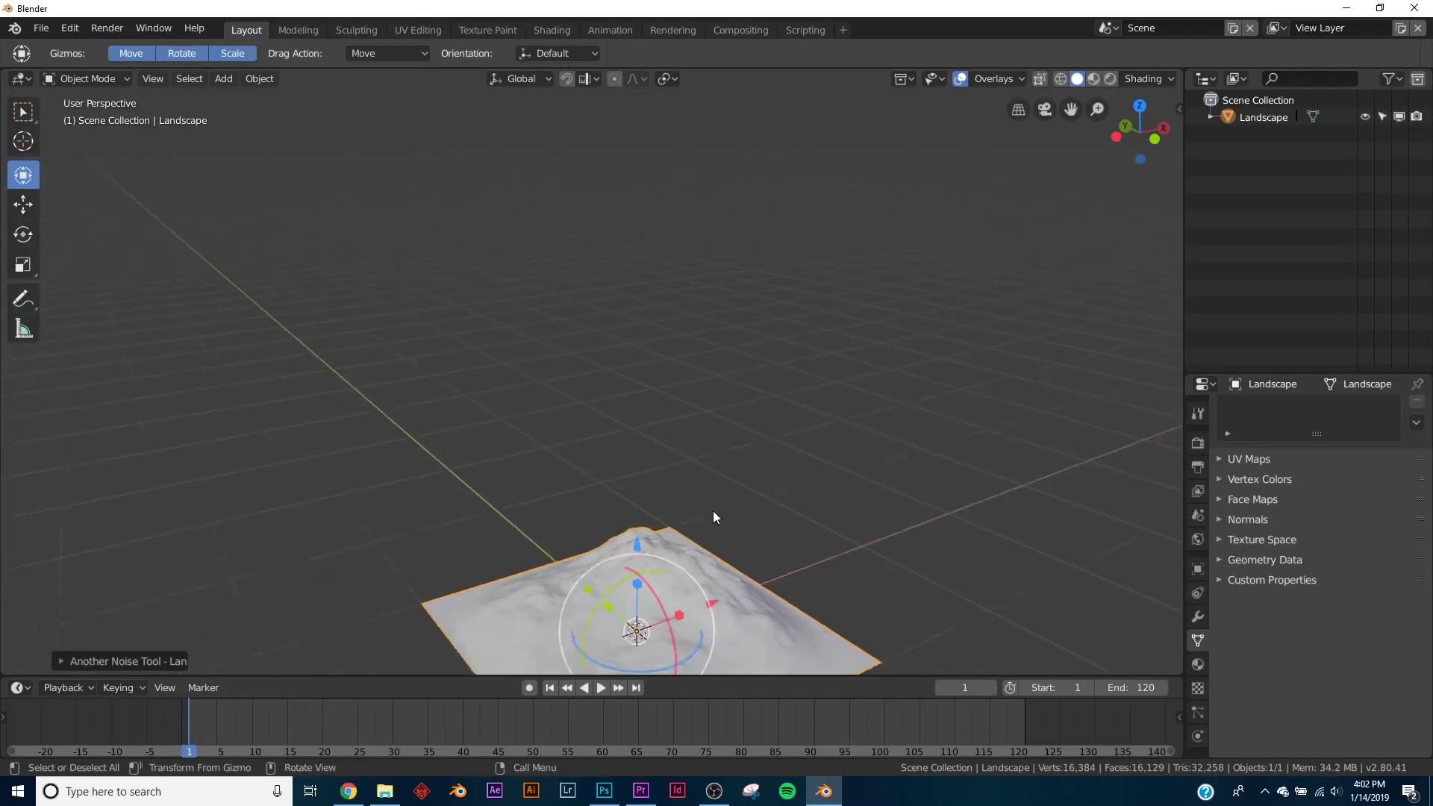
Bring up the landscape's noise tool settings and load the Gully preset
click(118, 661)
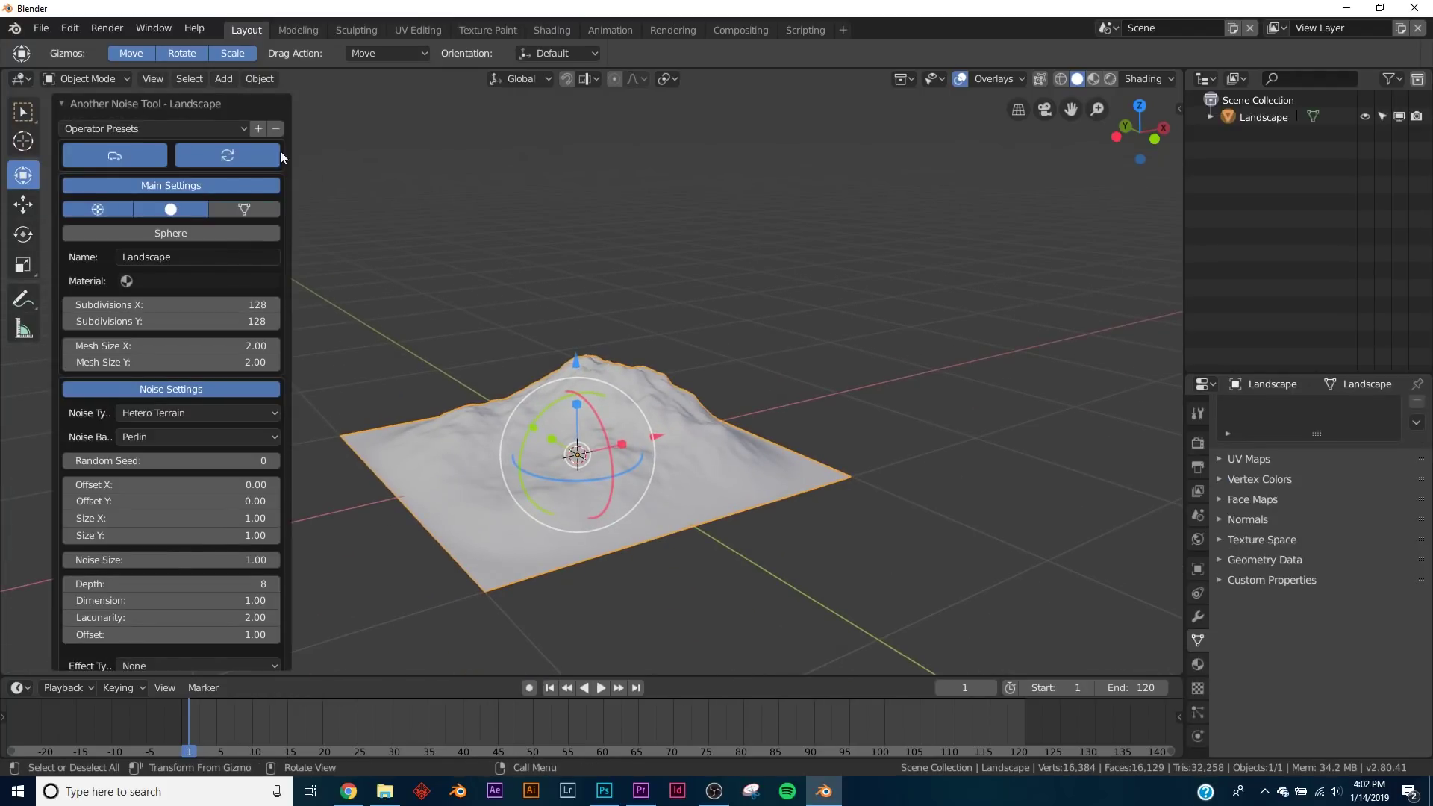
click(140, 128)
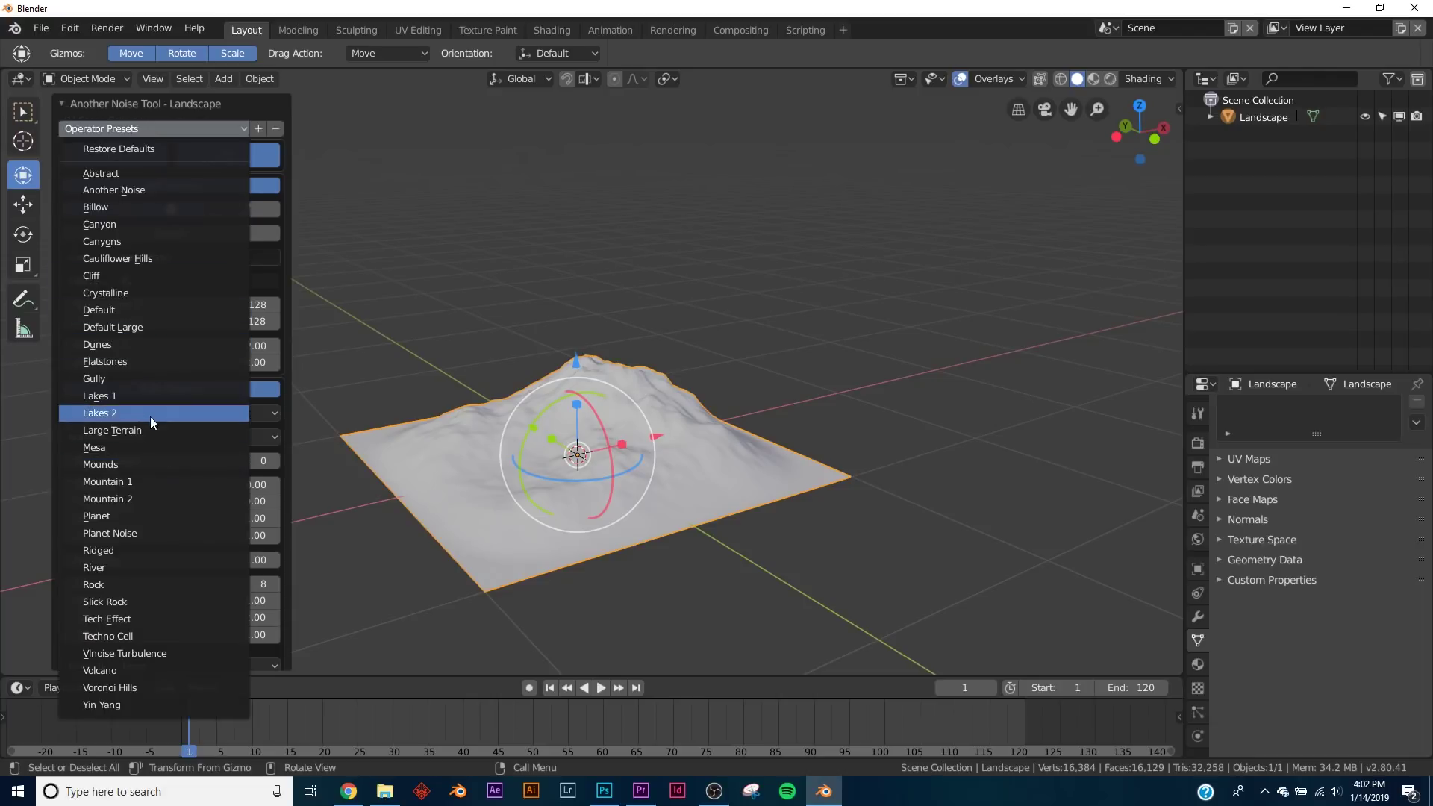
click(116, 384)
middle_drag(479, 378, 539, 383)
Load the Mounds preset for the landscape
click(95, 131)
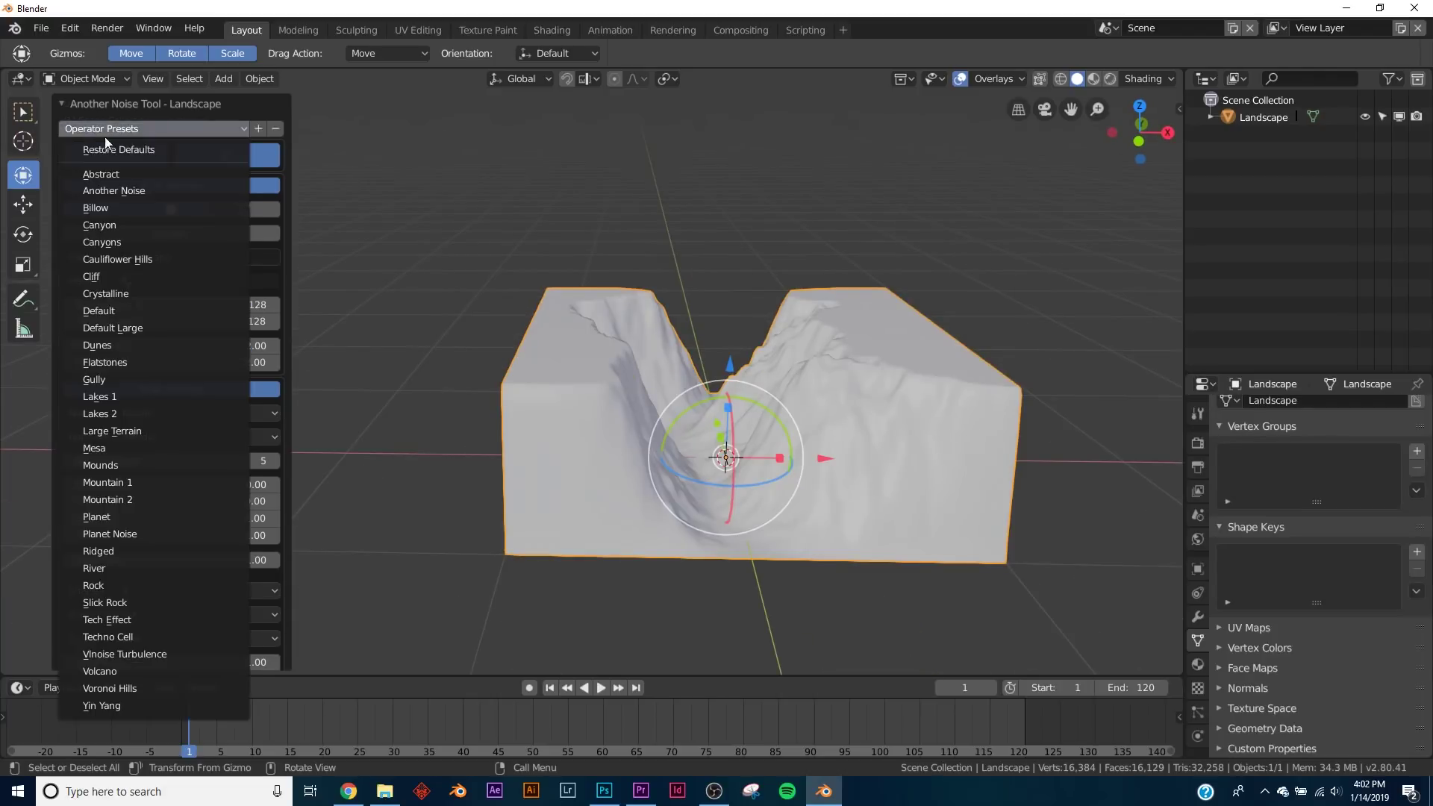
click(123, 468)
scroll(735, 420, up, 2)
shift+middle_drag(735, 420, 312, 212)
Load a spherical planet preset for the landscape and inspect it from another angle
click(164, 128)
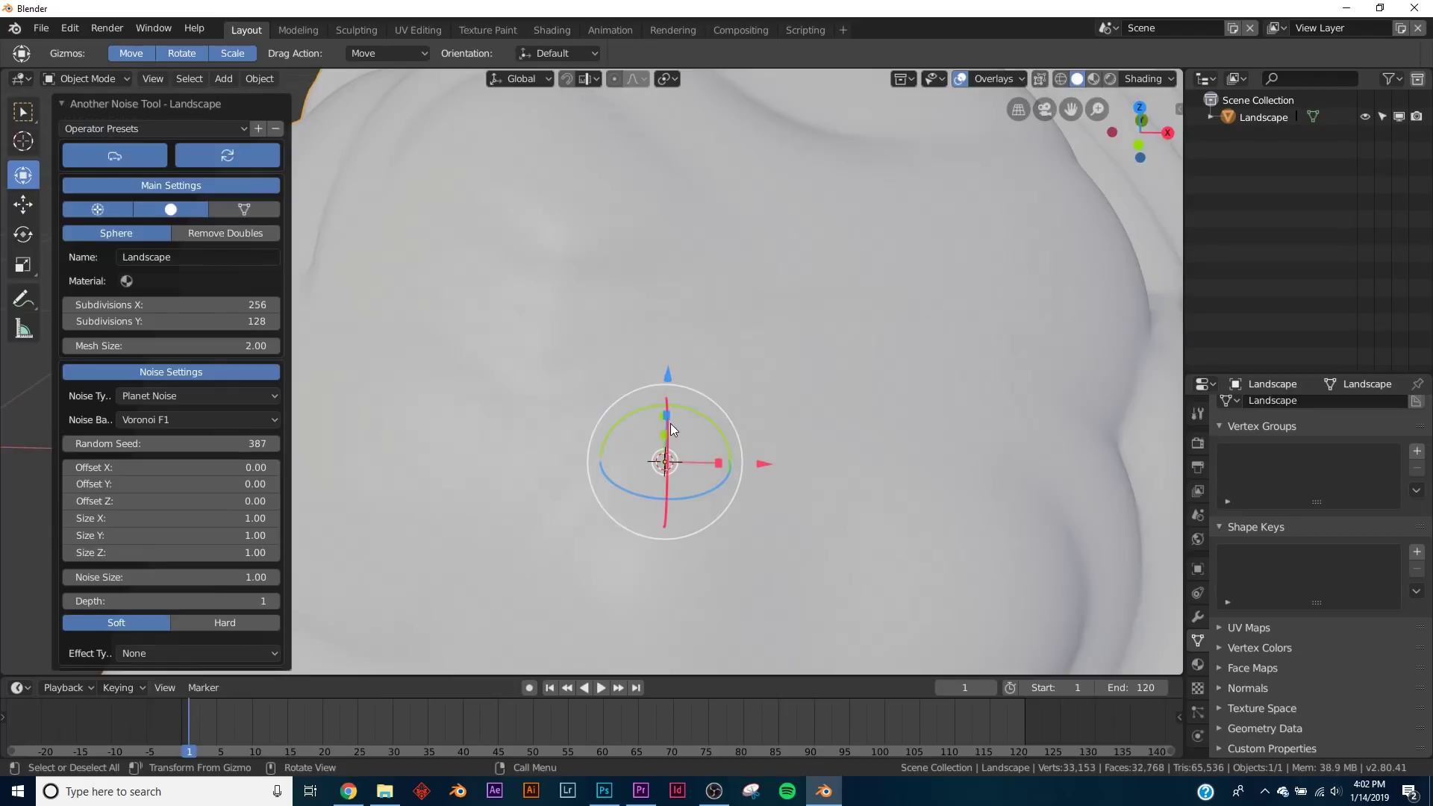
scroll(670, 423, down, 4)
middle_drag(671, 423, 516, 271)
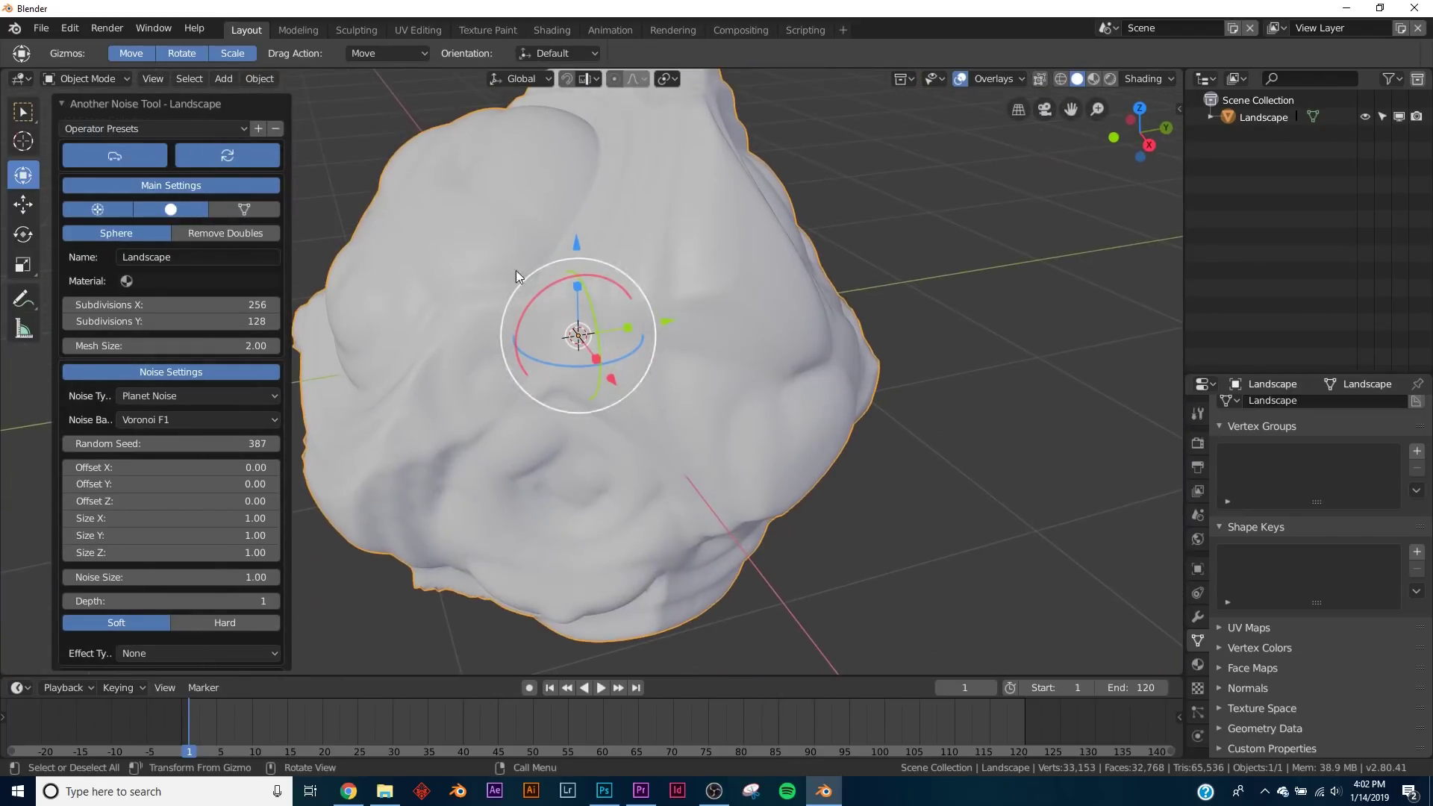
Load the Billow preset for the landscape
click(121, 130)
click(126, 206)
scroll(604, 353, up, 2)
middle_drag(603, 348, 768, 472)
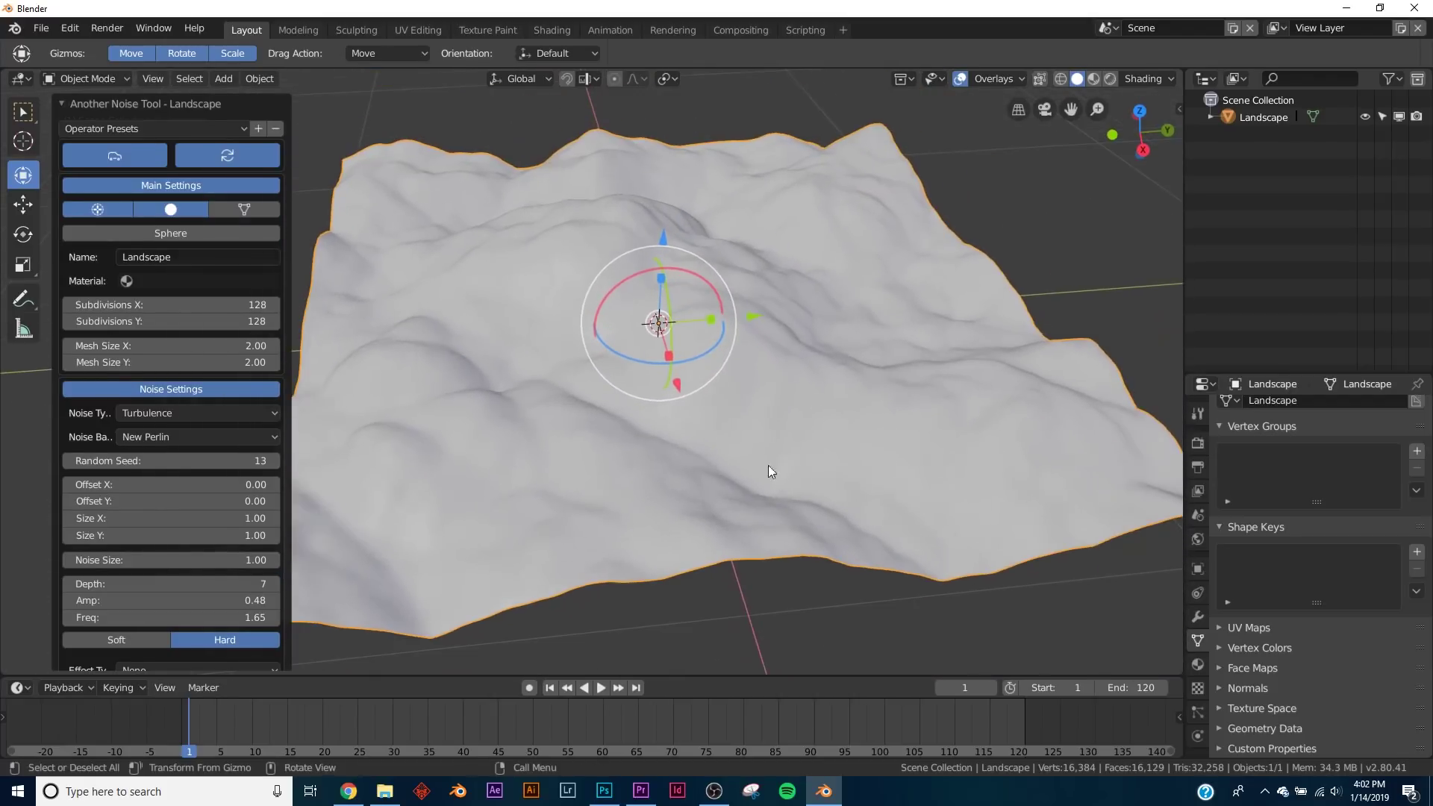
Raise the landscape's random seed one step at a time, past 17, to vary the terrain
click(275, 461)
click(275, 461)
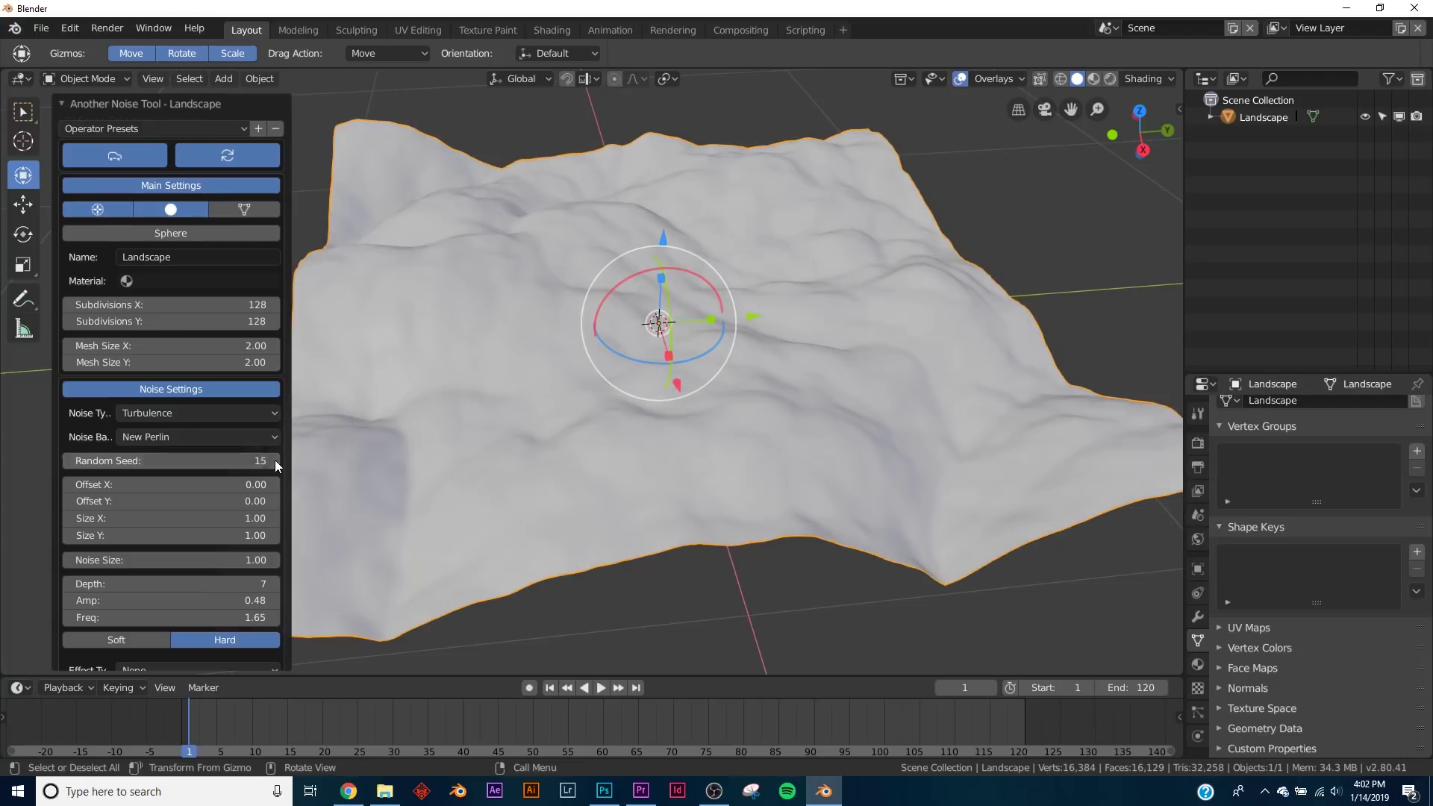
click(276, 460)
click(276, 461)
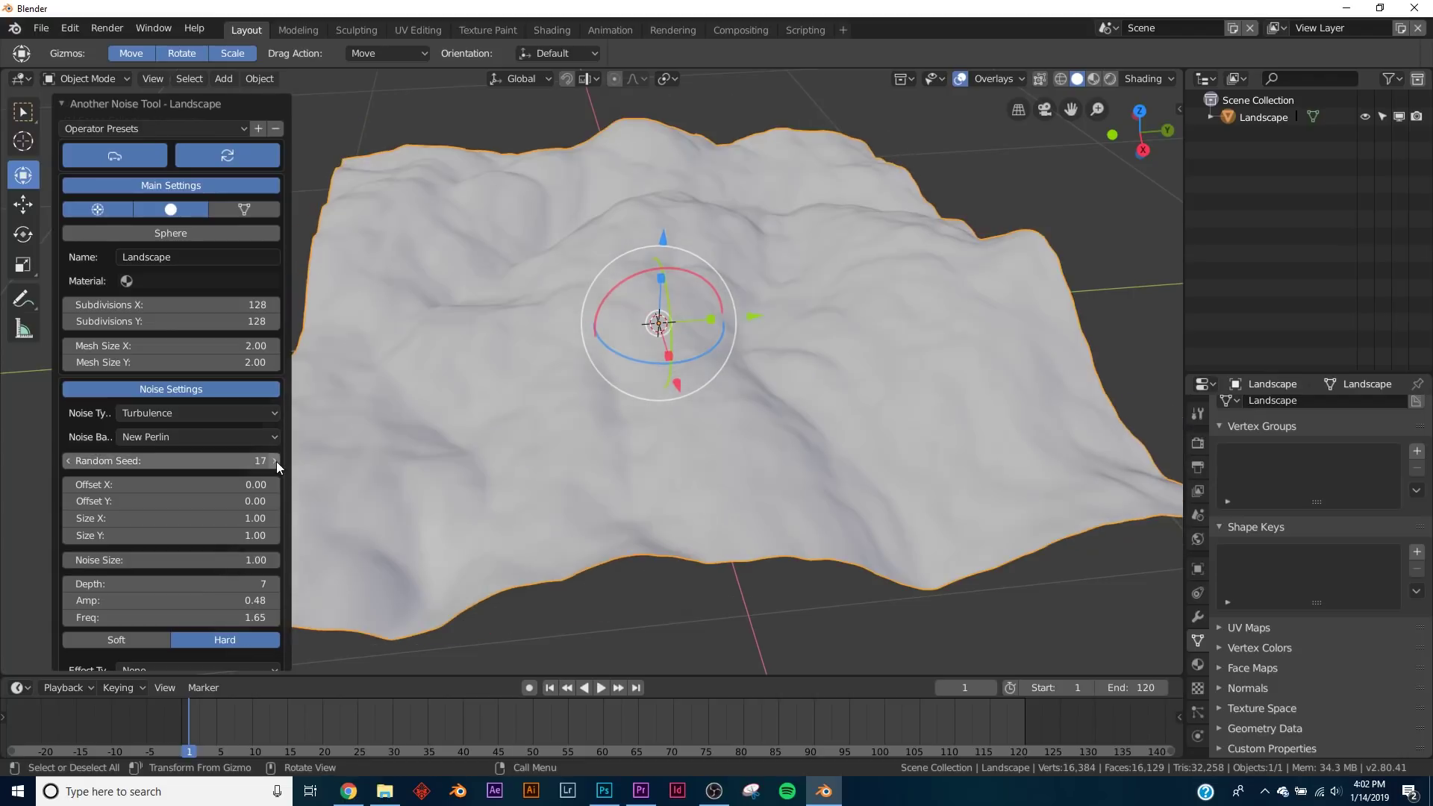
click(276, 462)
middle_drag(829, 329, 836, 329)
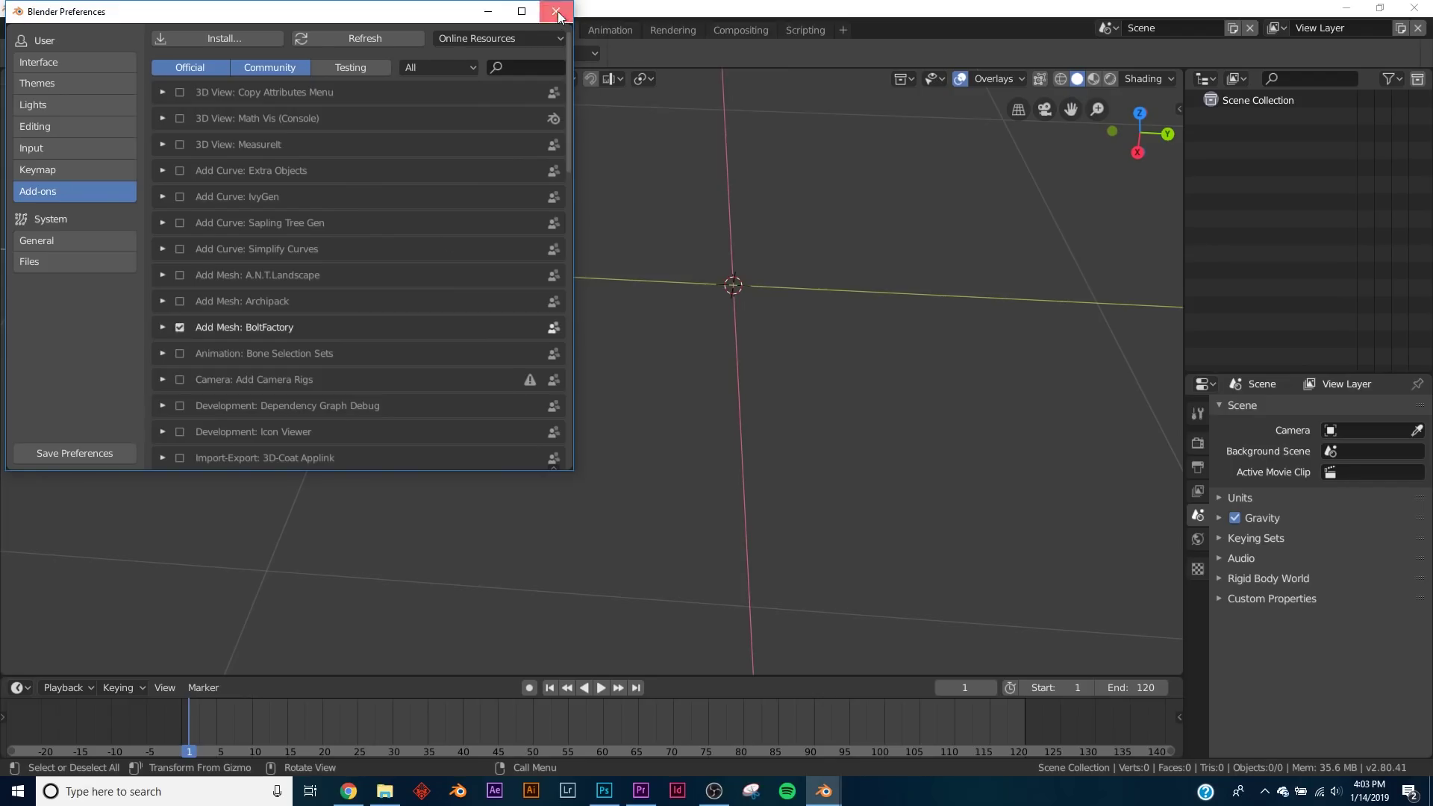
Leave the preferences with BoltFactory enabled and add a Bolt mesh to the scene
click(556, 12)
key(shift+a)
mouse_move(624, 353)
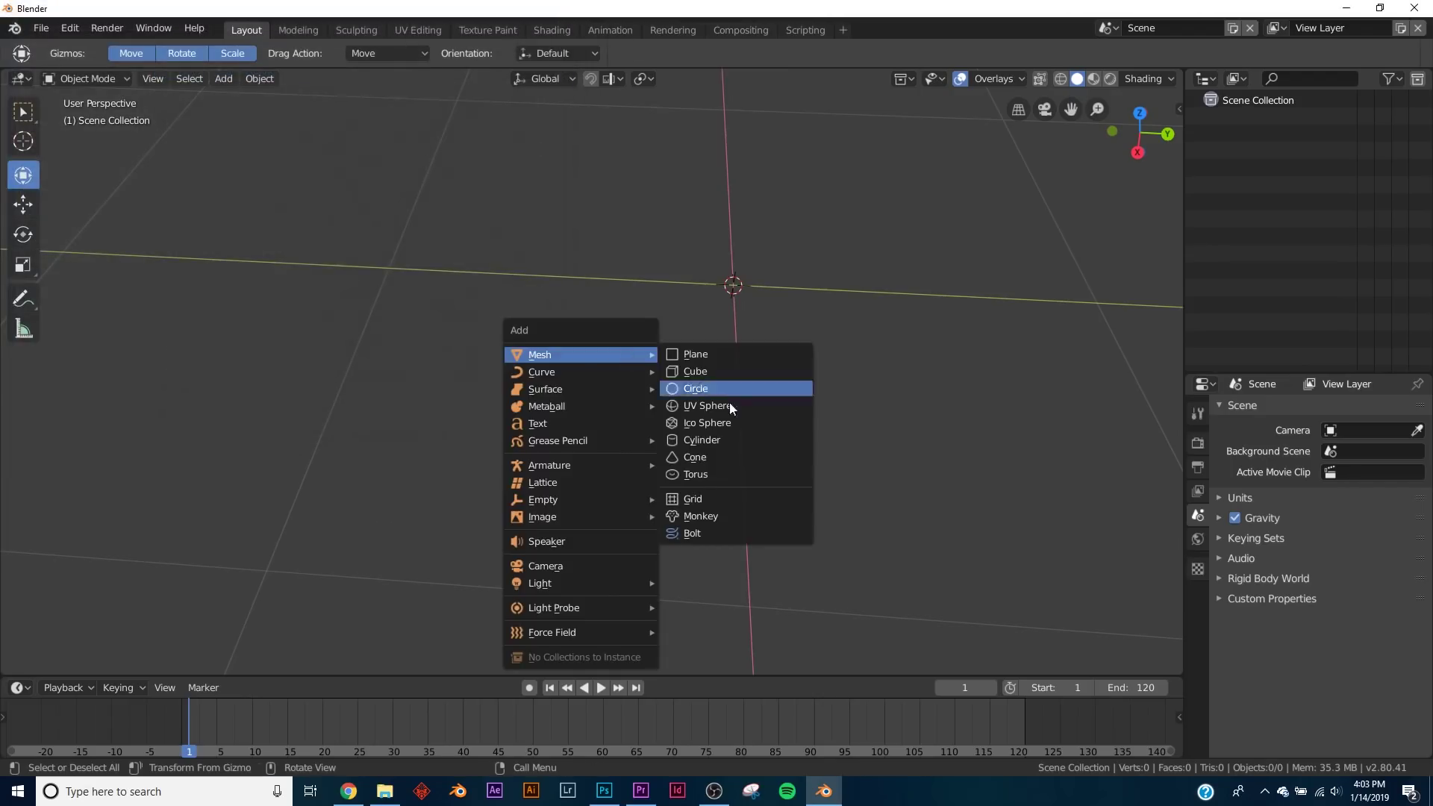
click(691, 533)
shift+middle_drag(811, 357, 759, 527)
middle_drag(758, 526, 739, 415)
shift+middle_drag(731, 422, 679, 317)
Set the bolt's thread length to 9.33, pitch to 0.80, crest percent to 13 and root percent to 18
drag(149, 420, 156, 379)
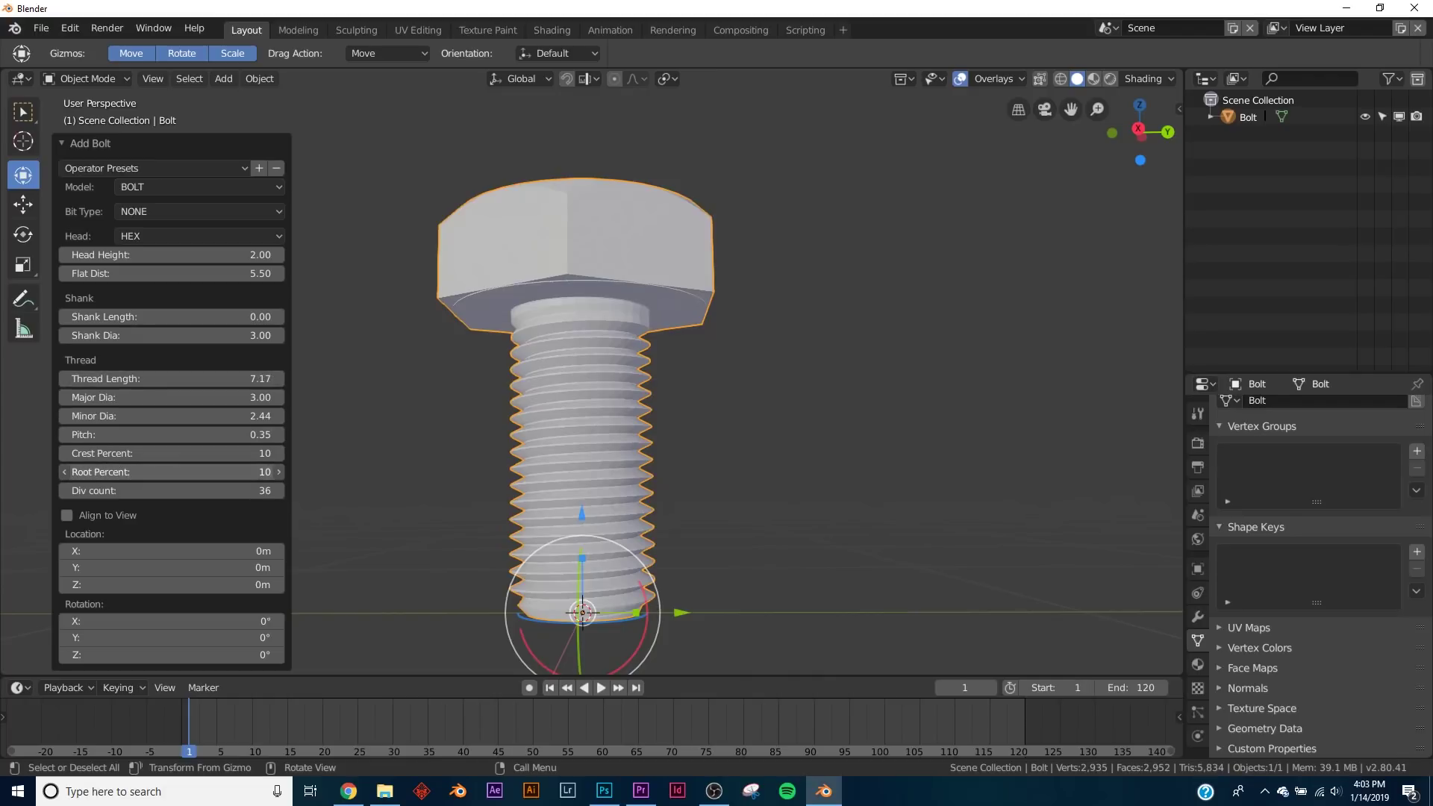
mouse_move(149, 471)
mouse_down()
mouse_move(136, 472)
mouse_move(167, 453)
mouse_up()
drag(88, 434, 109, 435)
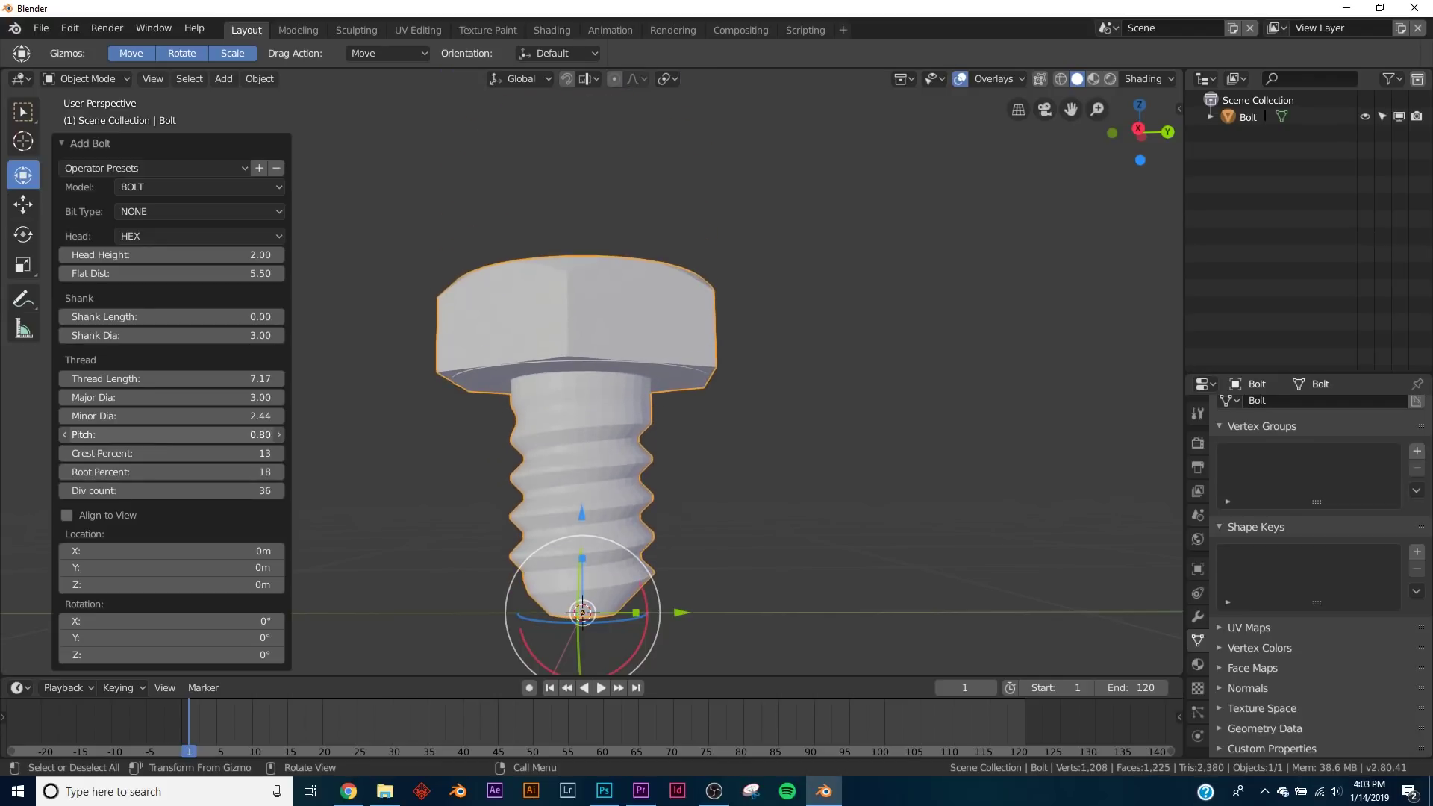
drag(112, 380, 237, 385)
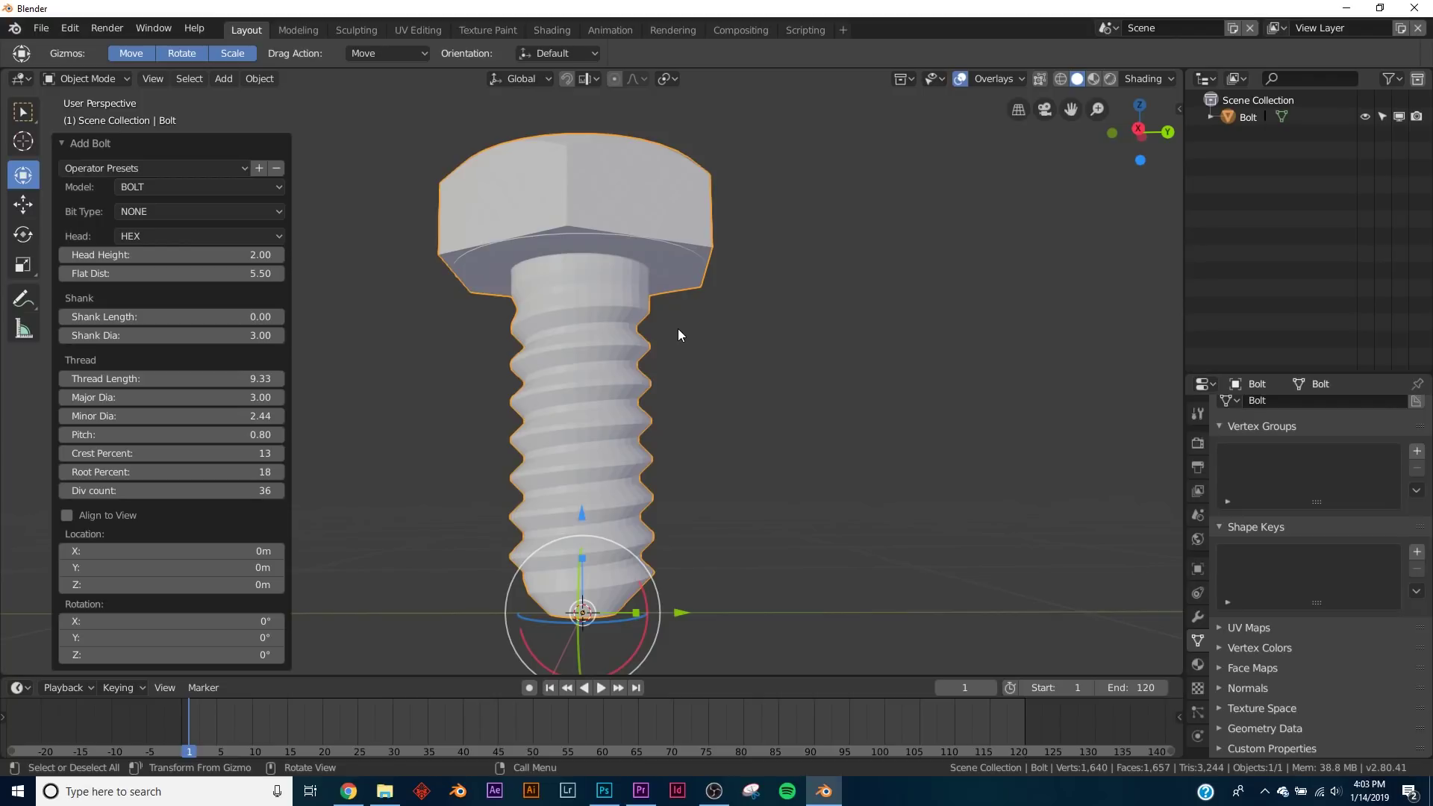